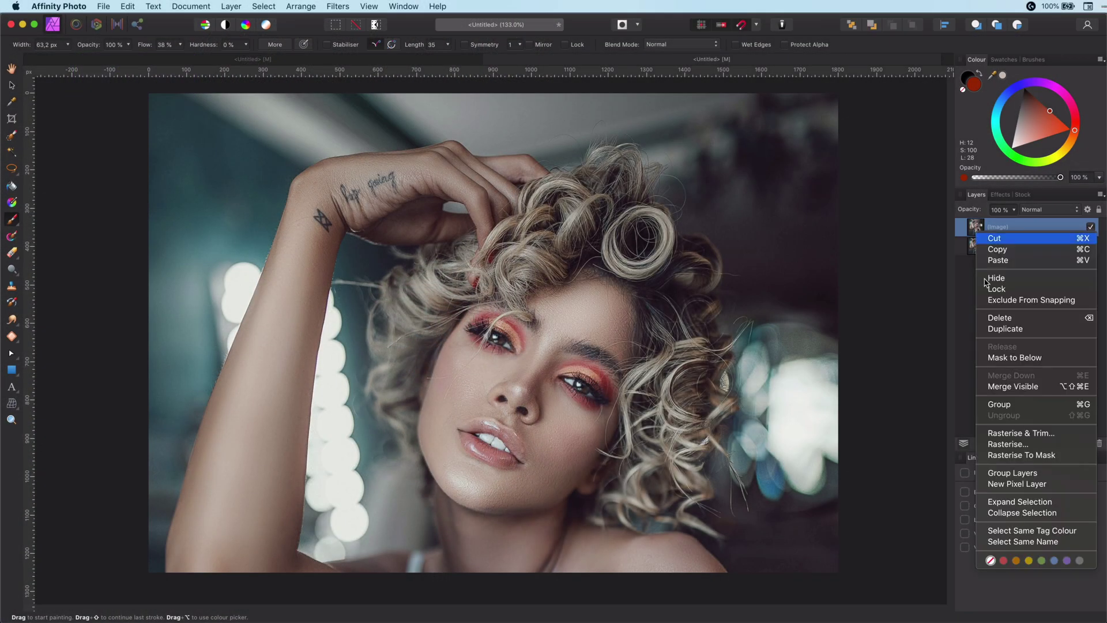
Add a new pixel layer and an HSL Shift adjustment with Hue 48.9°.
{"action": "left_click", "coordinate": [1033, 440]}
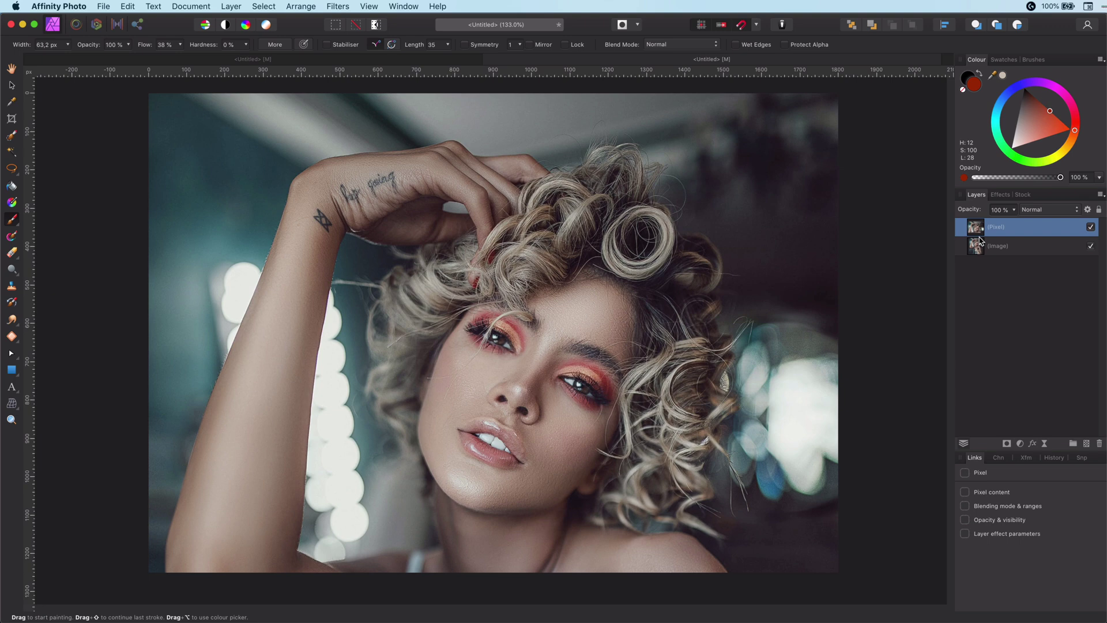
{"action": "left_click", "coordinate": [1021, 443]}
{"action": "left_click", "coordinate": [1034, 476]}
{"action": "left_click_drag", "start_coordinate": [993, 476], "coordinate": [1015, 477]}
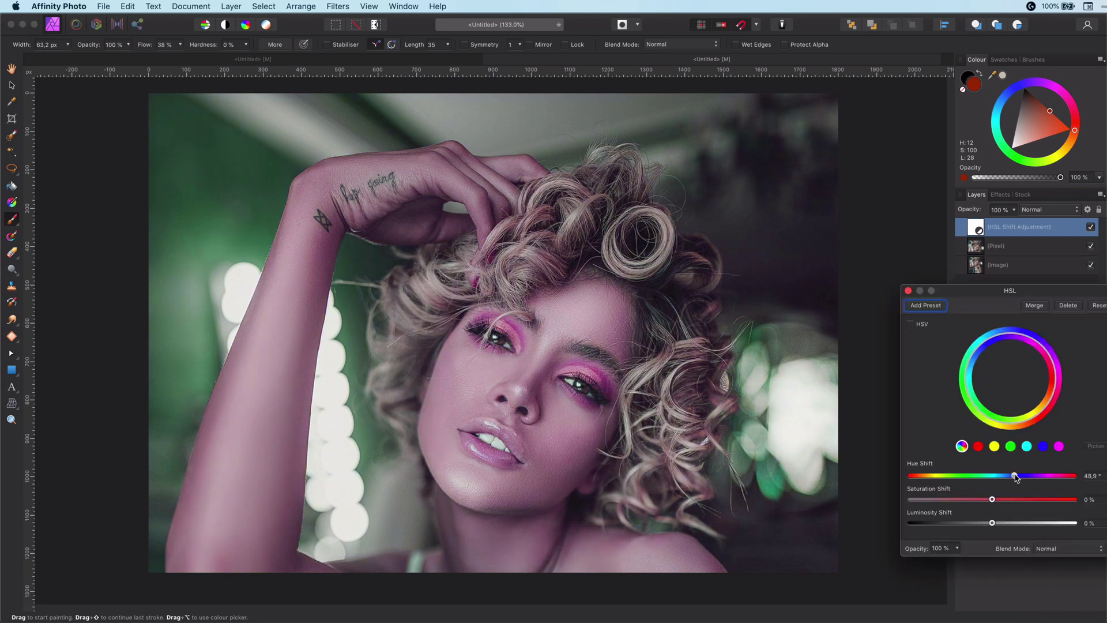
{"action": "left_click", "coordinate": [909, 291]}
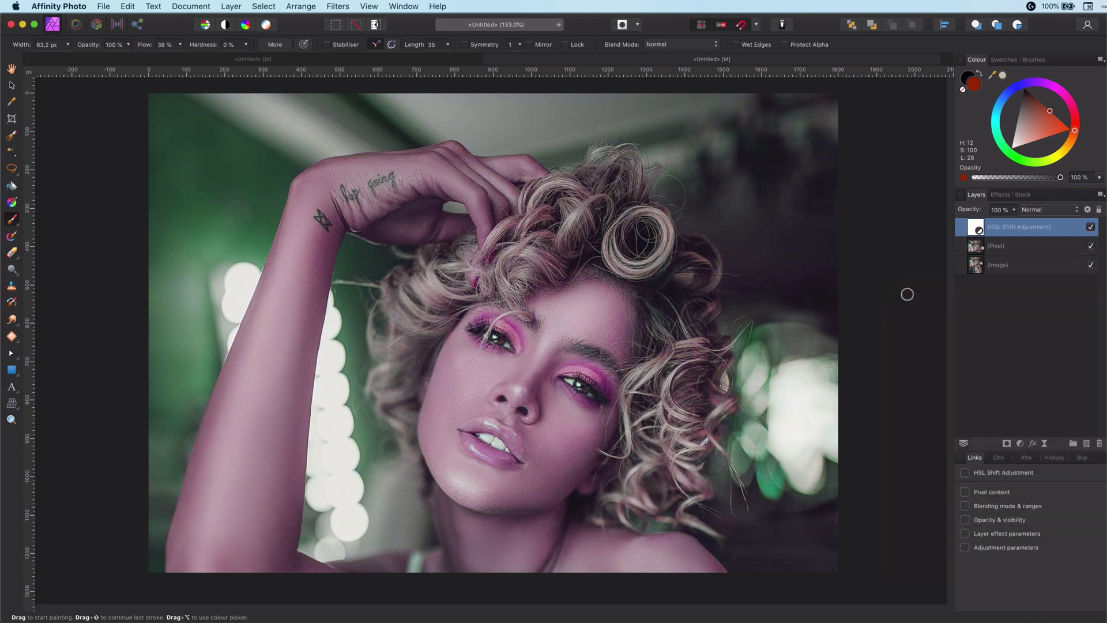
Add a Recolour adjustment at Hue 160.4° to turn the image green, then undo a layer reorder.
{"action": "left_click", "coordinate": [1020, 443]}
{"action": "left_click", "coordinate": [1053, 482]}
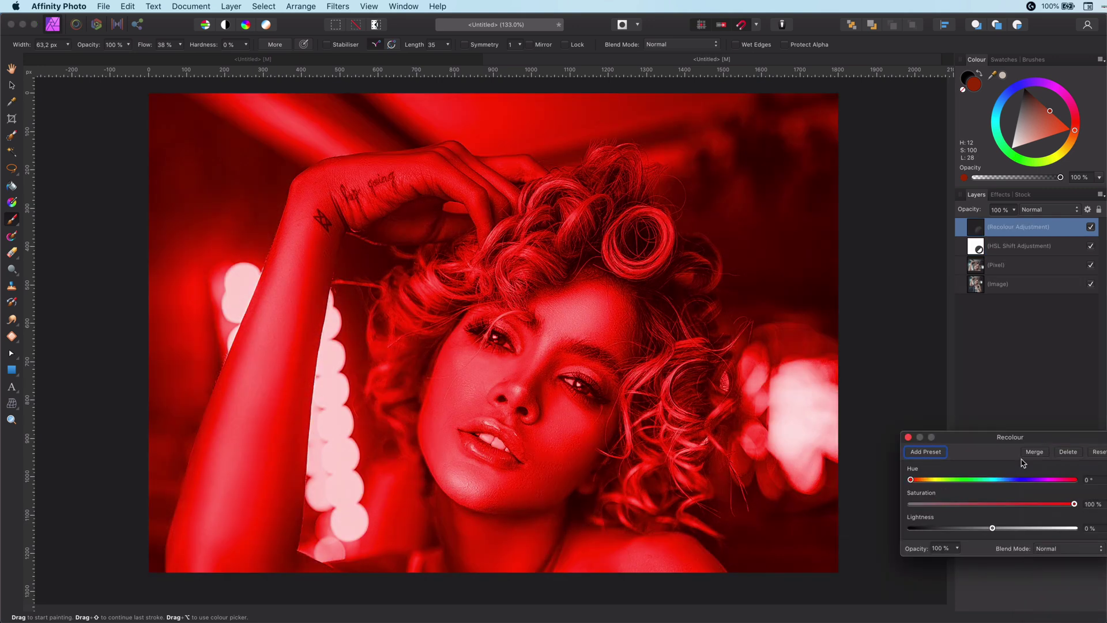
{"action": "left_click_drag", "start_coordinate": [910, 480], "coordinate": [984, 484]}
{"action": "left_click", "coordinate": [908, 437]}
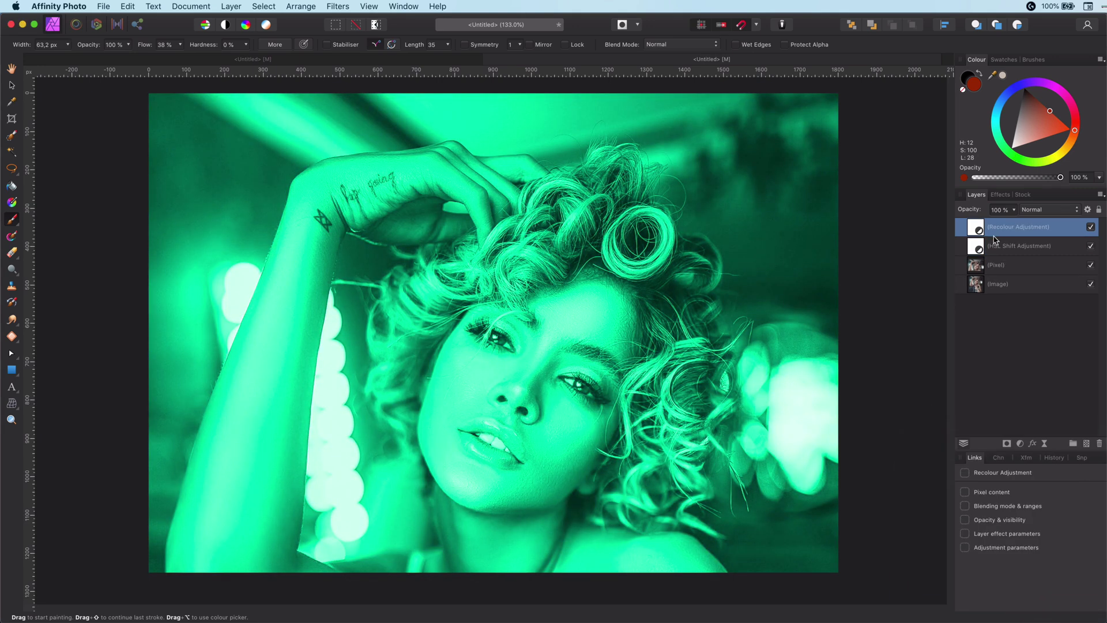
{"action": "left_click_drag", "start_coordinate": [979, 232], "coordinate": [985, 255]}
{"action": "key", "text": "super+z"}
Compare with HSL Shift hidden, then raise its hue shift to 81.4°.
{"action": "left_click", "coordinate": [1091, 227]}
{"action": "left_click", "coordinate": [1092, 227]}
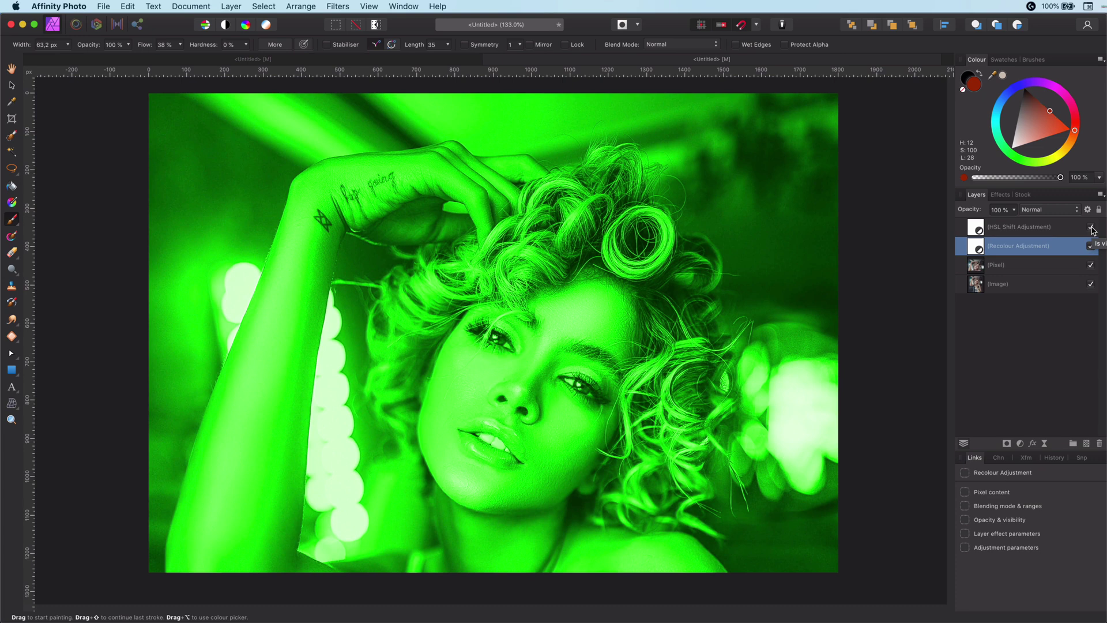
{"action": "left_click", "coordinate": [981, 231]}
{"action": "double_click", "coordinate": [981, 230]}
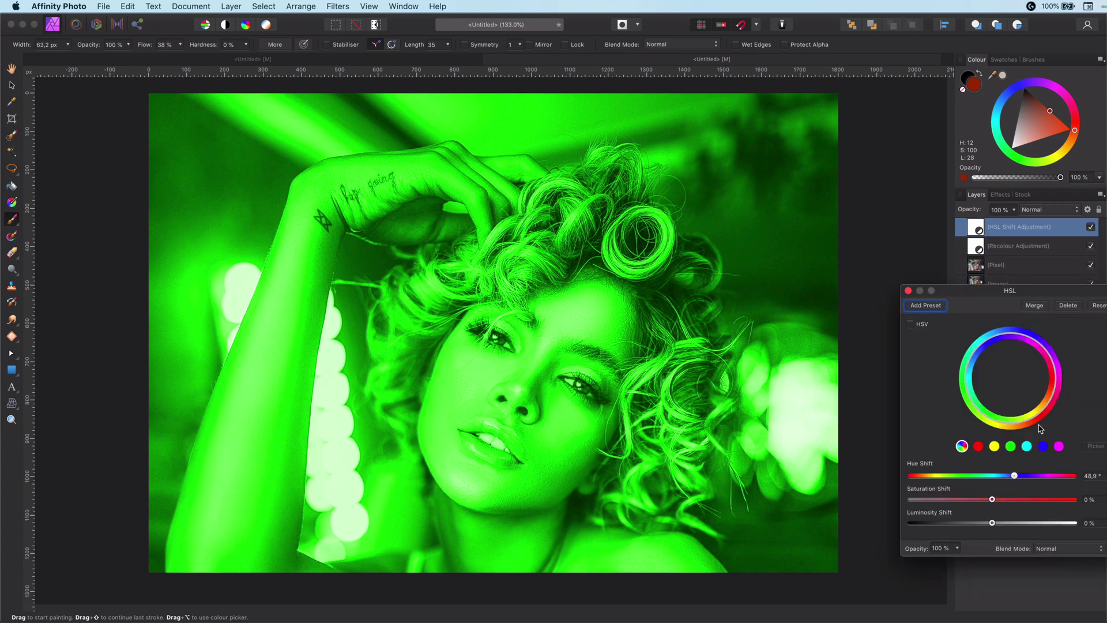
{"action": "left_click_drag", "start_coordinate": [1017, 476], "coordinate": [1031, 477]}
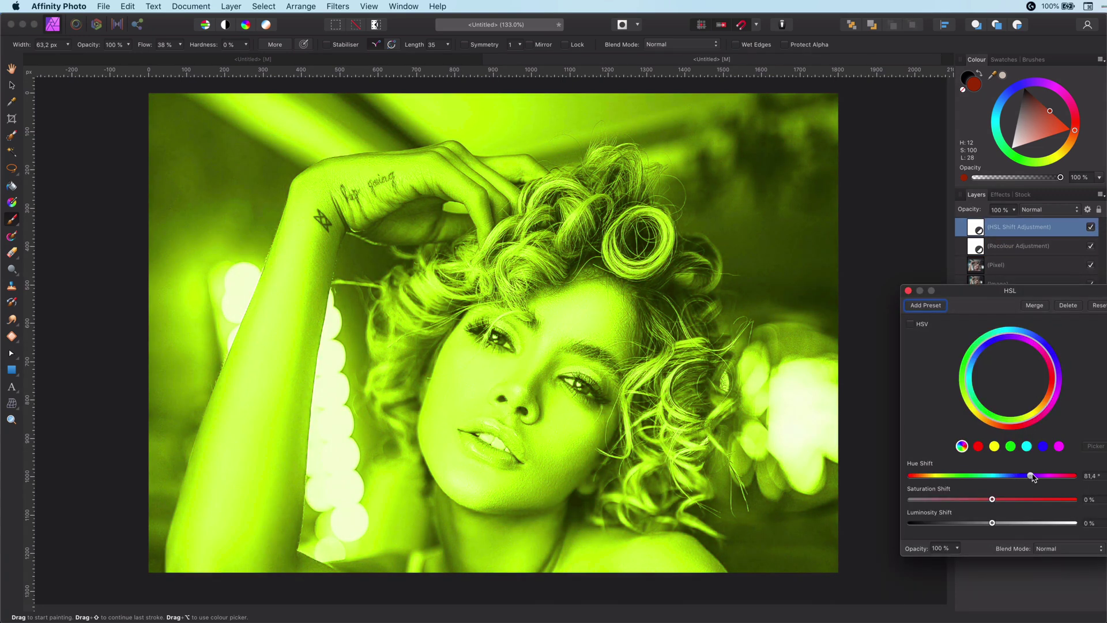
{"action": "left_click", "coordinate": [908, 291]}
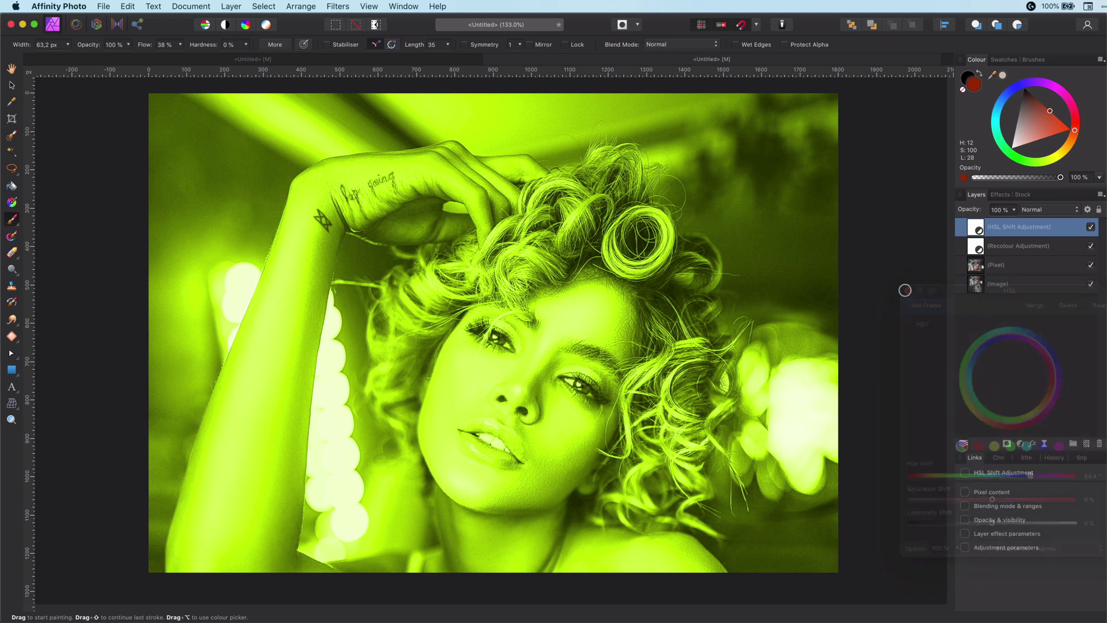
Scale the Pixel layer down to a smaller rectangle with the Move tool.
{"action": "left_click", "coordinate": [1018, 266]}
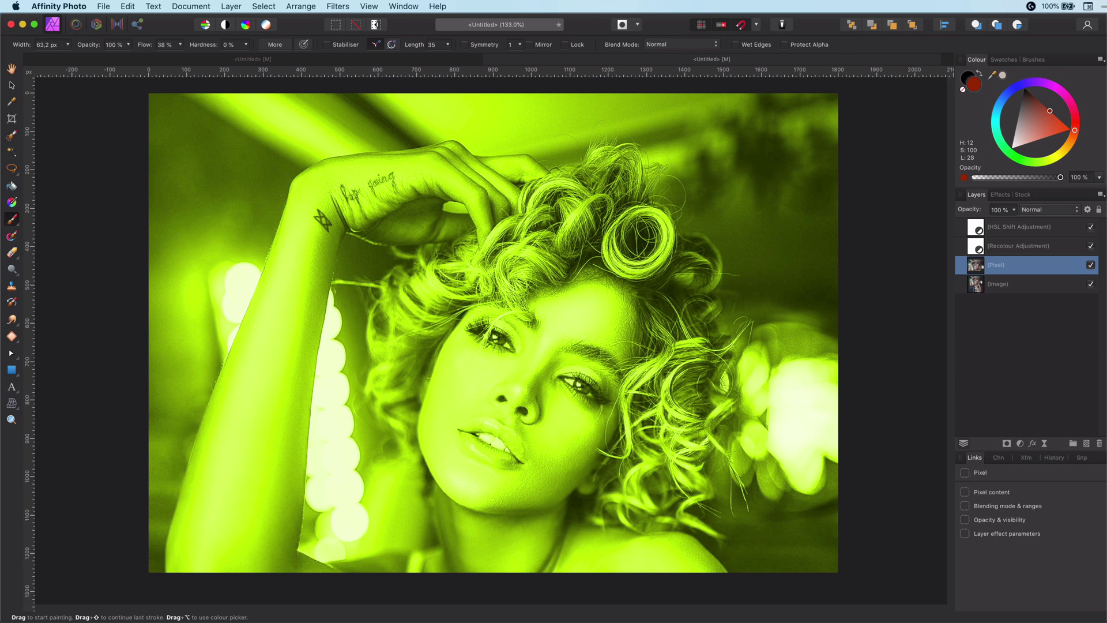
{"action": "left_click", "coordinate": [12, 86]}
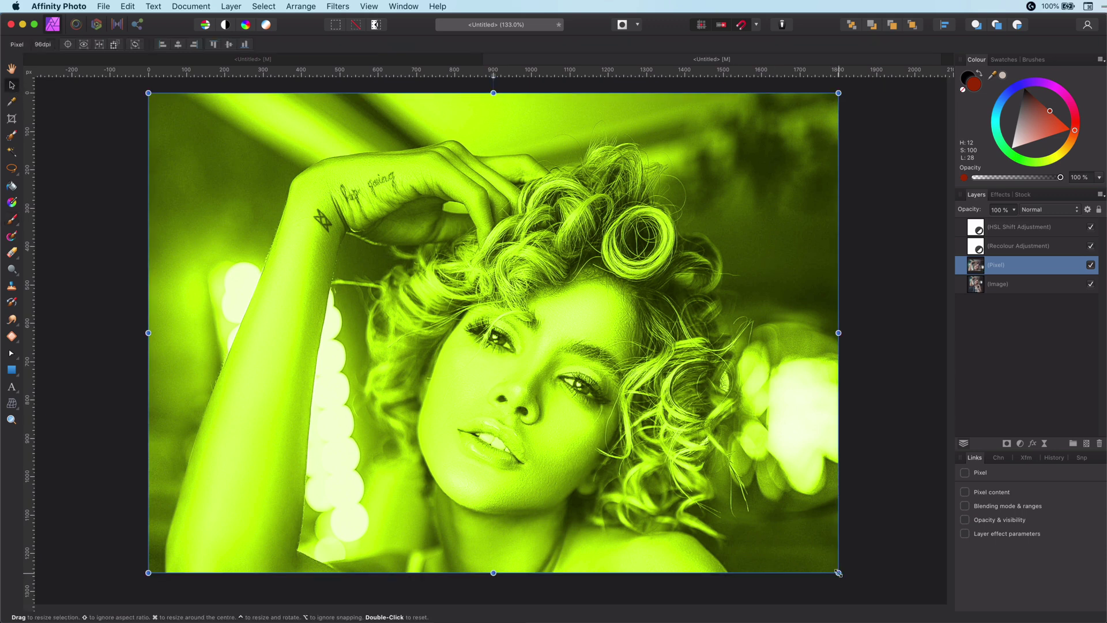
{"action": "left_click_drag", "start_coordinate": [839, 573], "coordinate": [743, 507]}
Nest the Recolour and HSL Shift adjustments inside the Pixel layer.
{"action": "left_click", "coordinate": [979, 250]}
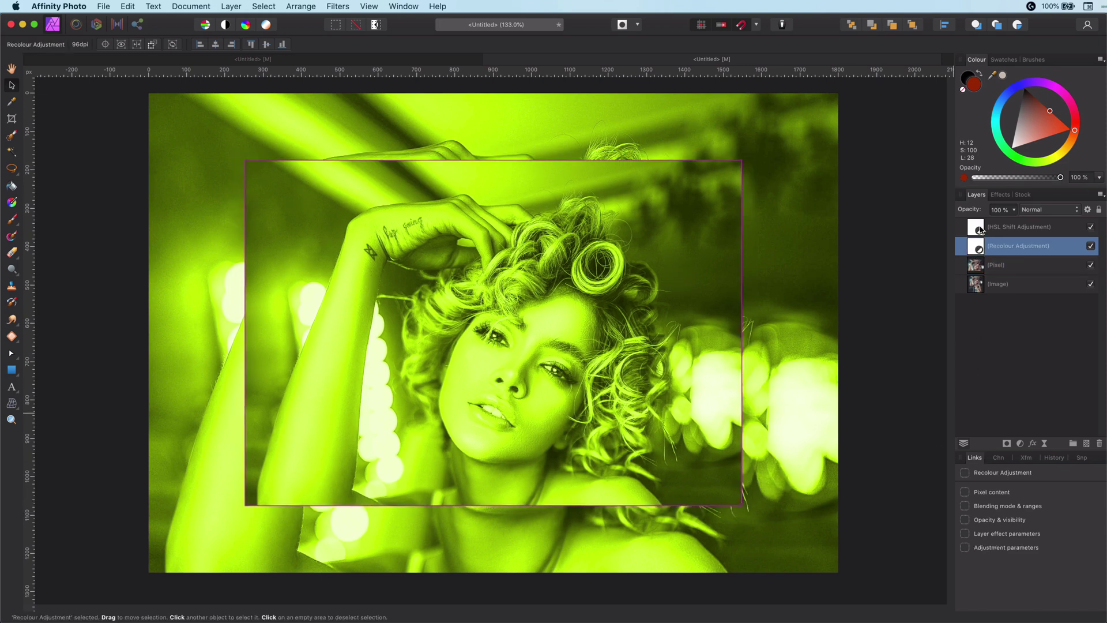
{"action": "left_click", "coordinate": [979, 229], "text": "shift"}
{"action": "left_click_drag", "start_coordinate": [980, 231], "coordinate": [1016, 277]}
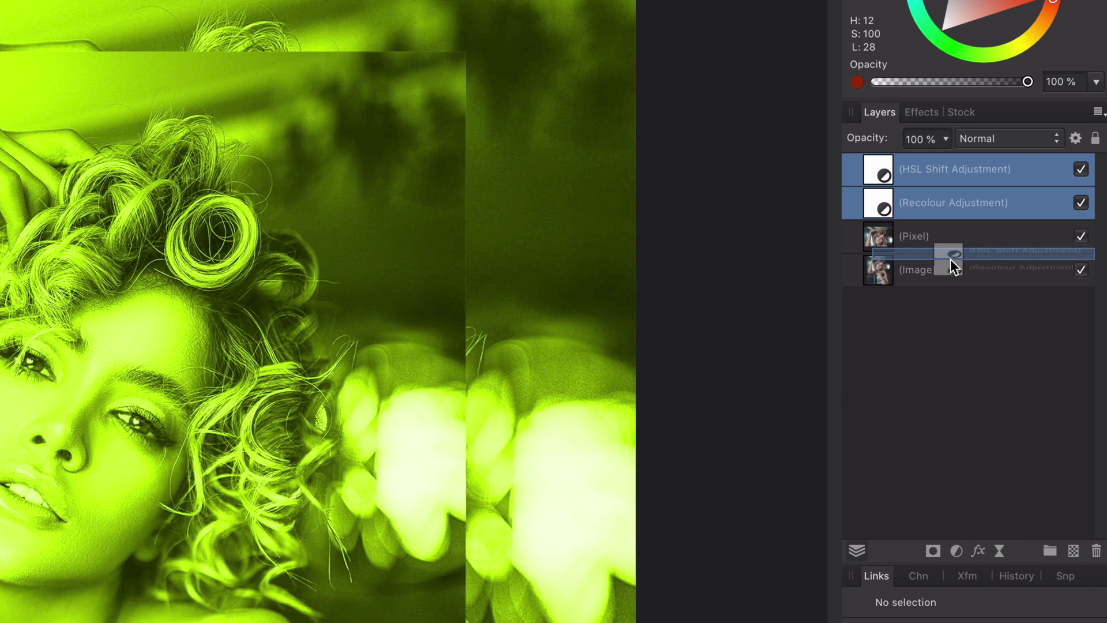
{"action": "left_click_drag", "start_coordinate": [950, 258], "coordinate": [951, 258]}
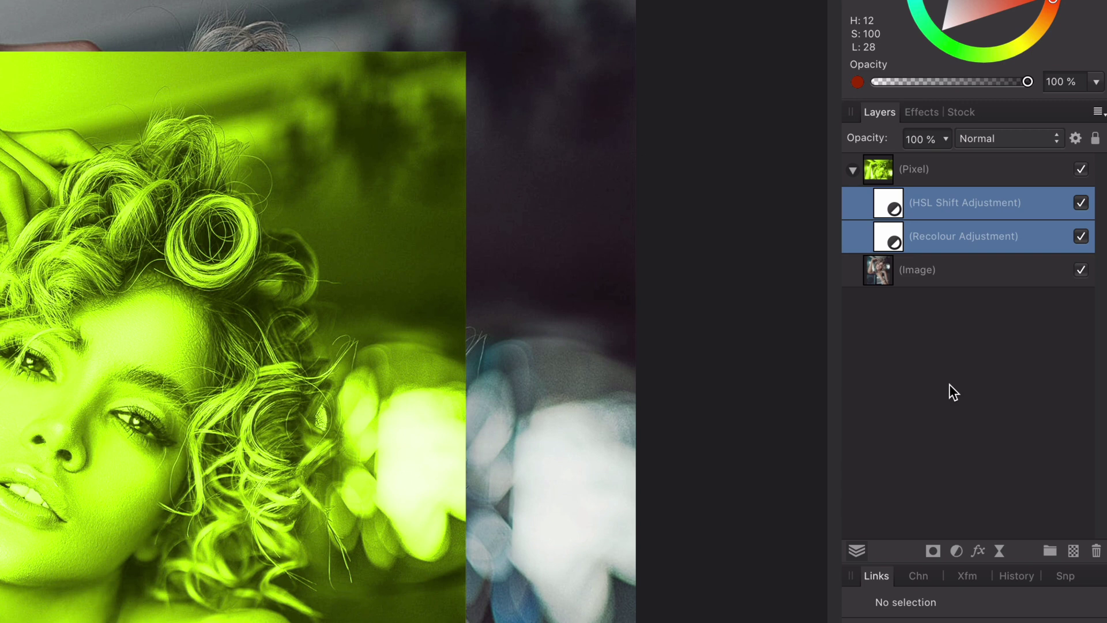
Hide the green-tinted Pixel layer to reveal the original portrait.
{"action": "left_click", "coordinate": [1081, 170]}
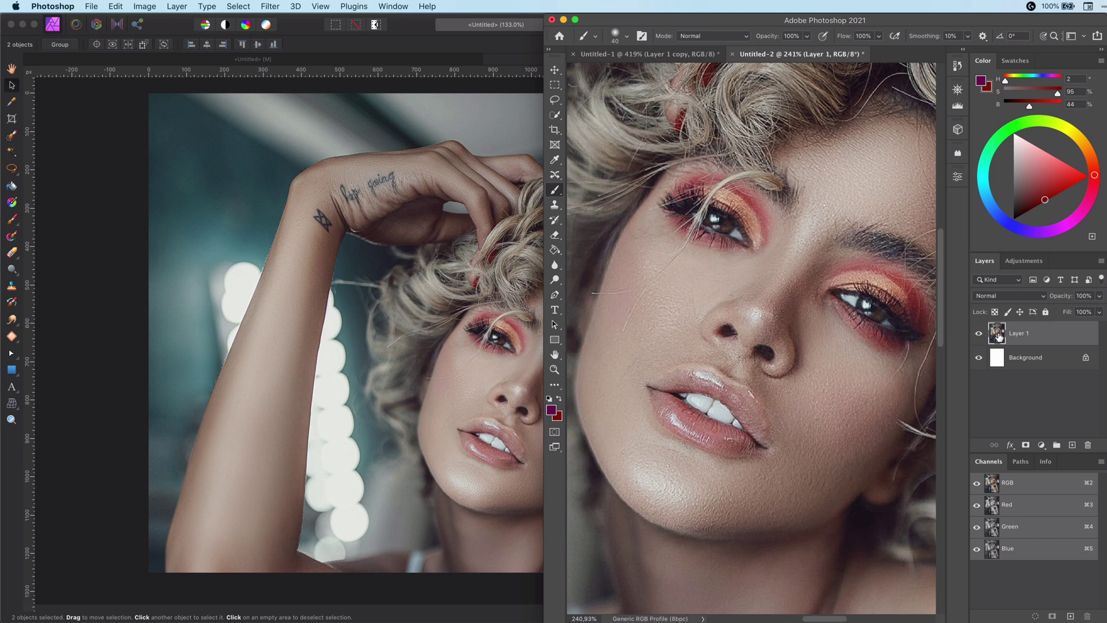
Duplicate Layer 1 as a smart object with a High Pass filter, blended in Overlay.
{"action": "key", "text": "super+j"}
{"action": "right_click", "coordinate": [1004, 334]}
{"action": "left_click", "coordinate": [1070, 484]}
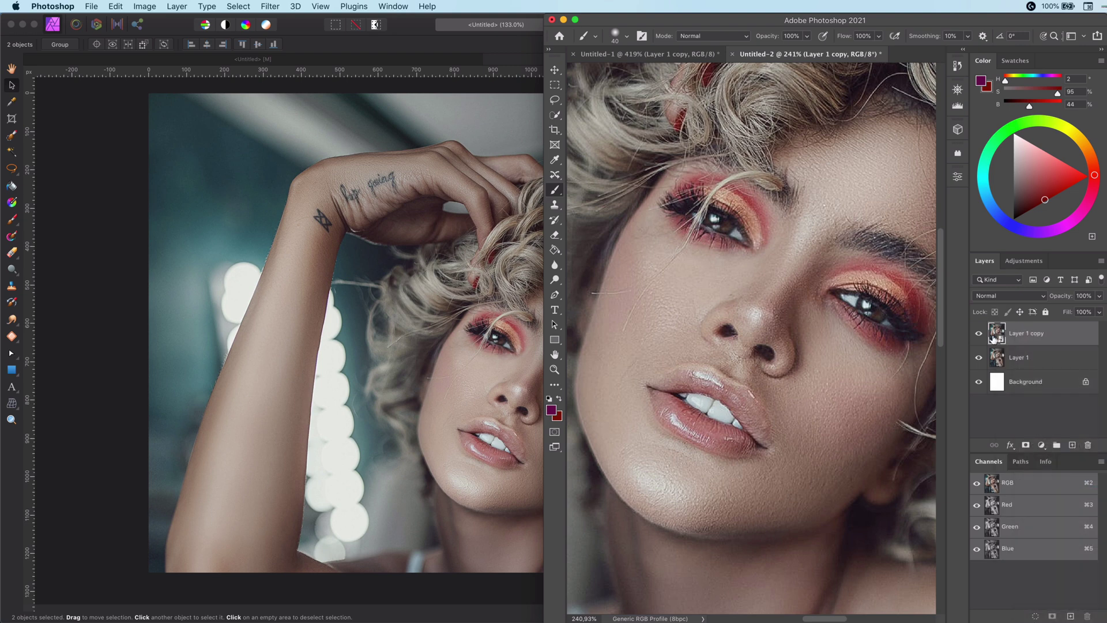
{"action": "left_click", "coordinate": [270, 6]}
{"action": "left_click", "coordinate": [288, 18]}
{"action": "left_click", "coordinate": [1009, 295]}
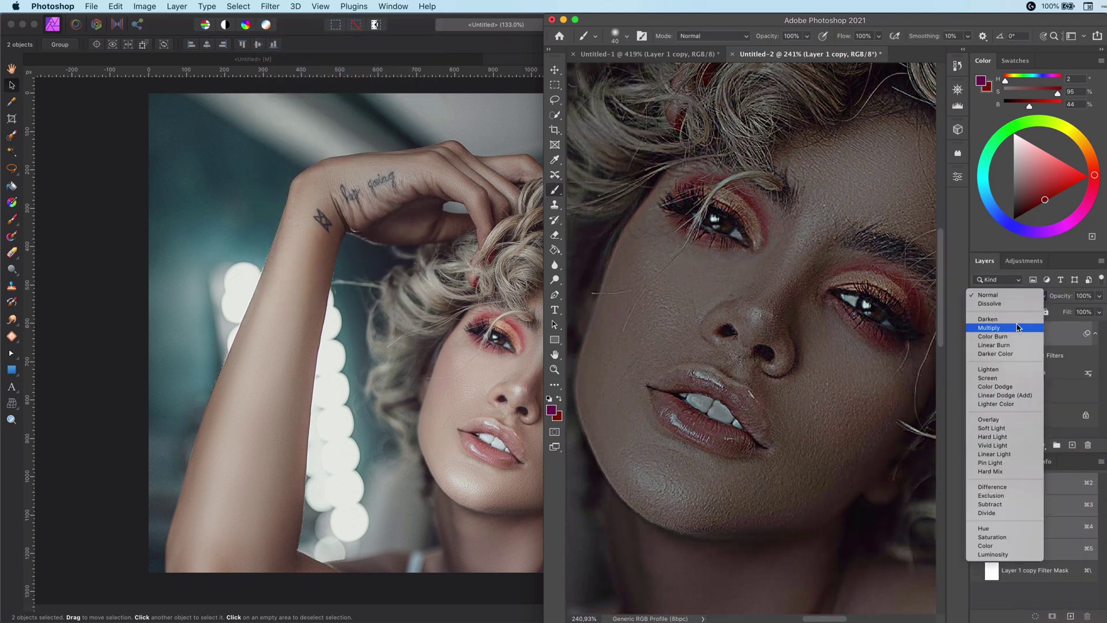
{"action": "left_click", "coordinate": [989, 380]}
Add a new layer above Layer 1 and paint purple over the lips.
{"action": "left_click", "coordinate": [1018, 391]}
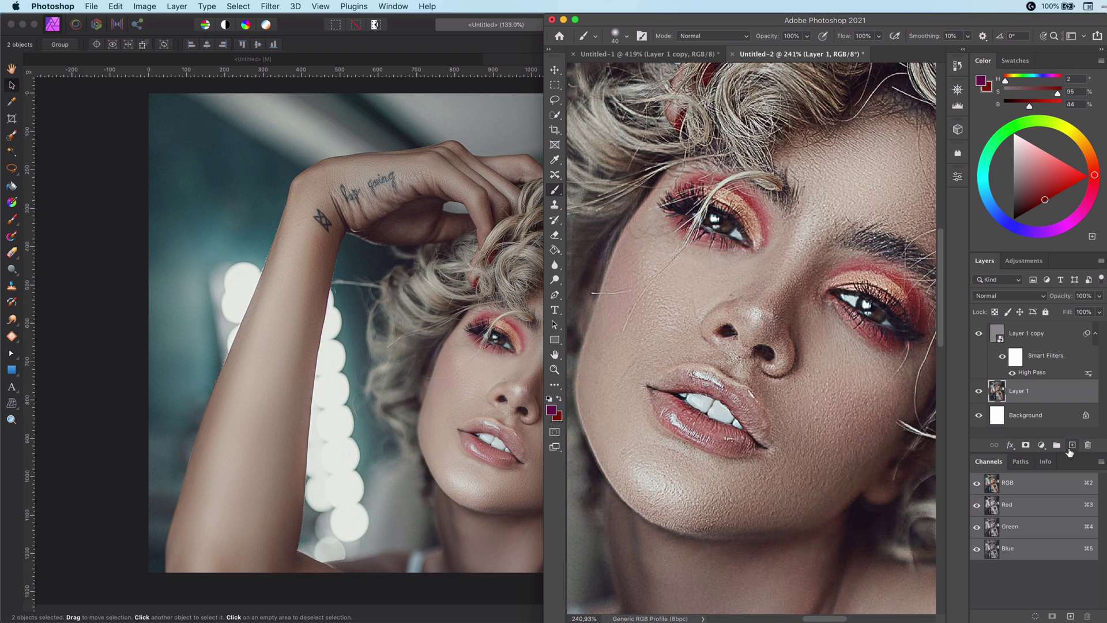
{"action": "left_click", "coordinate": [1072, 445]}
{"action": "mouse_move", "coordinate": [750, 403]}
{"action": "left_mouse_down"}
{"action": "mouse_move", "coordinate": [663, 387]}
{"action": "mouse_move", "coordinate": [752, 437]}
{"action": "mouse_move", "coordinate": [663, 398]}
{"action": "mouse_move", "coordinate": [761, 427]}
{"action": "left_mouse_up"}
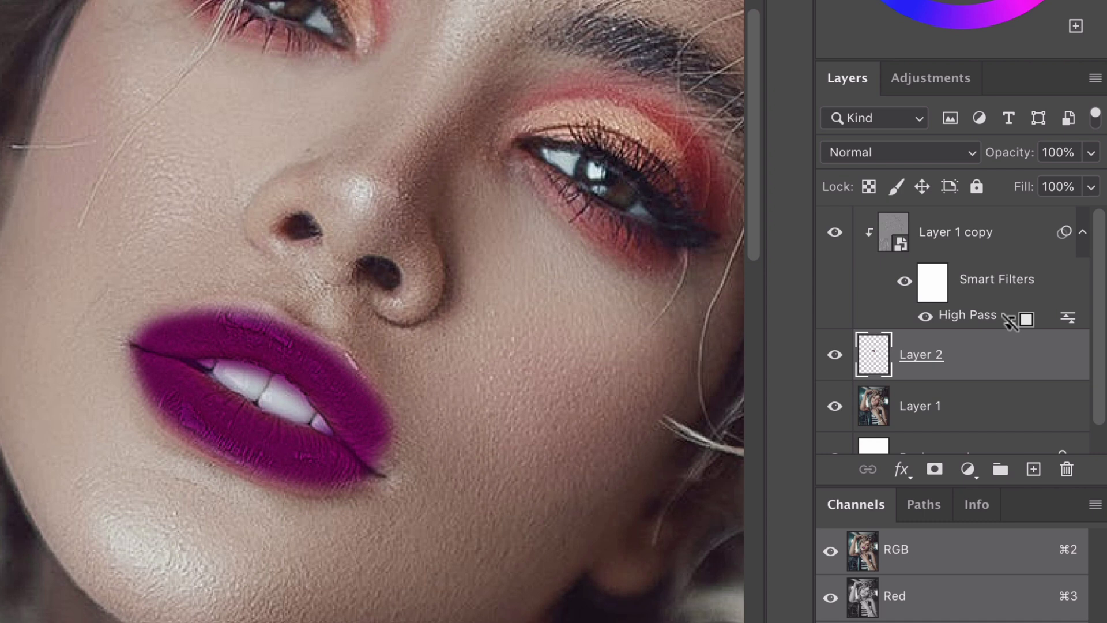
Set Layer 2 to Overlay, toggling the High Pass copy on and off to compare.
{"action": "left_click", "coordinate": [835, 234]}
{"action": "left_click", "coordinate": [834, 234]}
{"action": "left_click", "coordinate": [835, 234]}
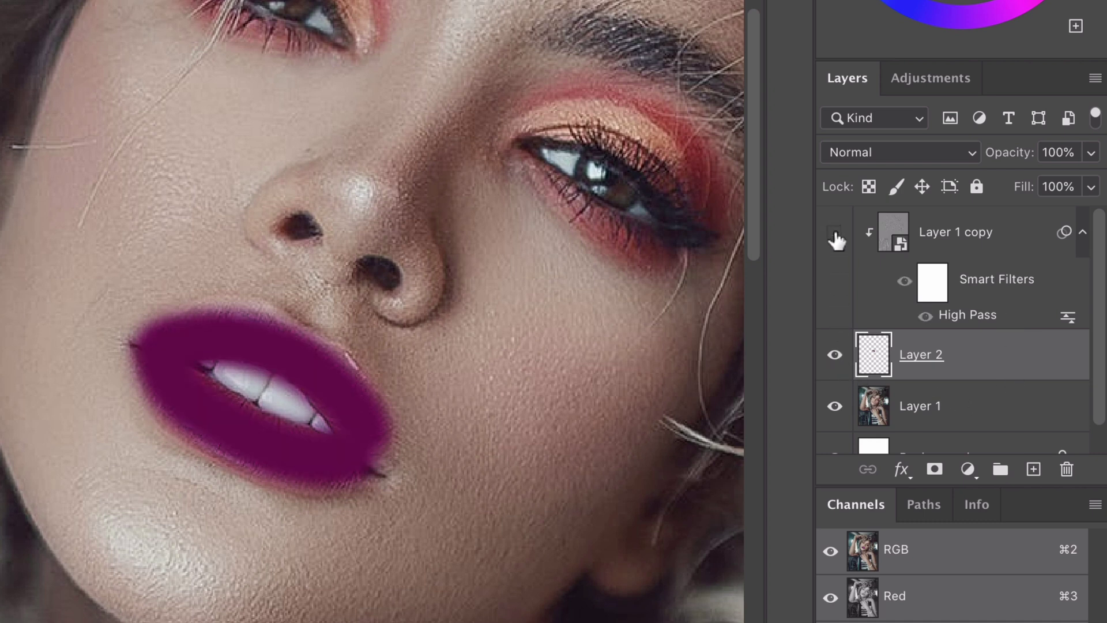
{"action": "left_click", "coordinate": [836, 234]}
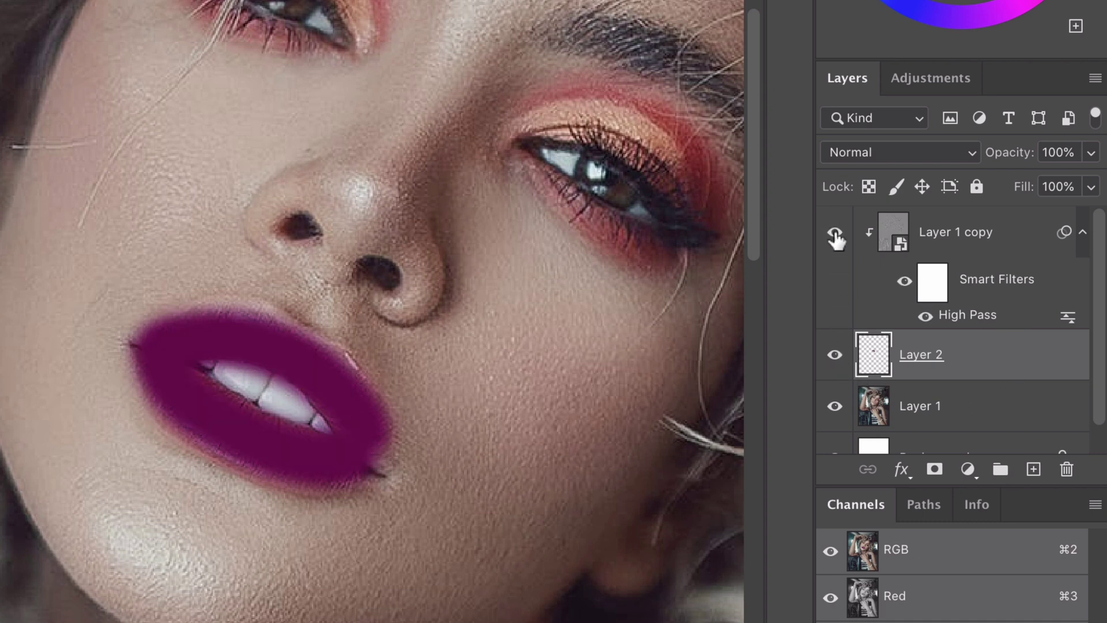
{"action": "left_click", "coordinate": [957, 157]}
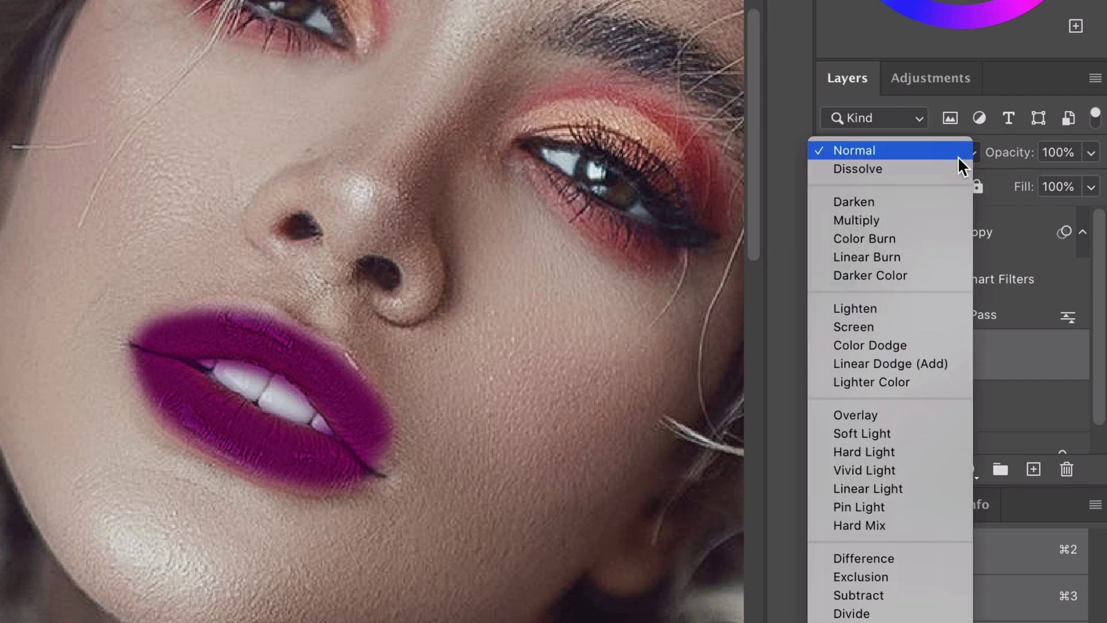
{"action": "left_click", "coordinate": [890, 413]}
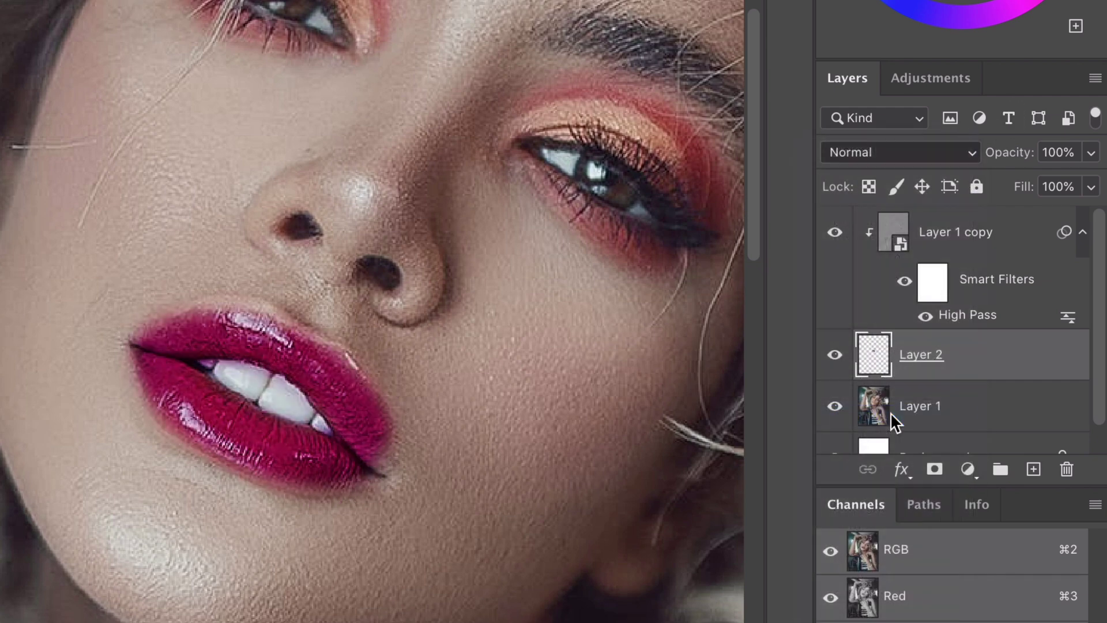
{"action": "left_click", "coordinate": [835, 232]}
{"action": "left_click", "coordinate": [835, 233]}
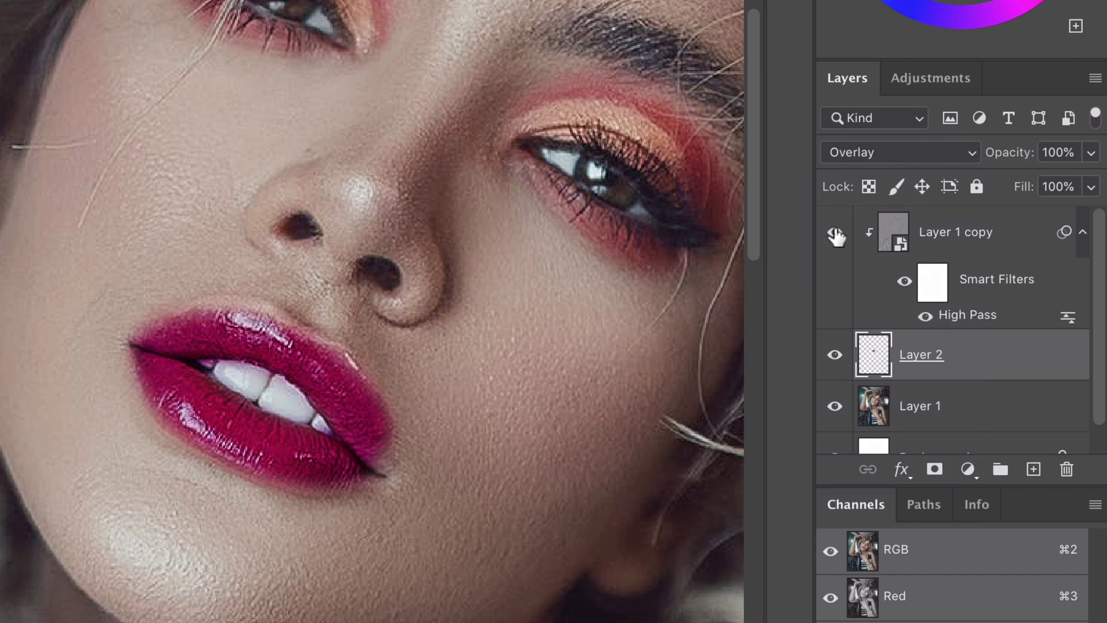
{"action": "left_click", "coordinate": [834, 232]}
{"action": "left_click", "coordinate": [834, 232]}
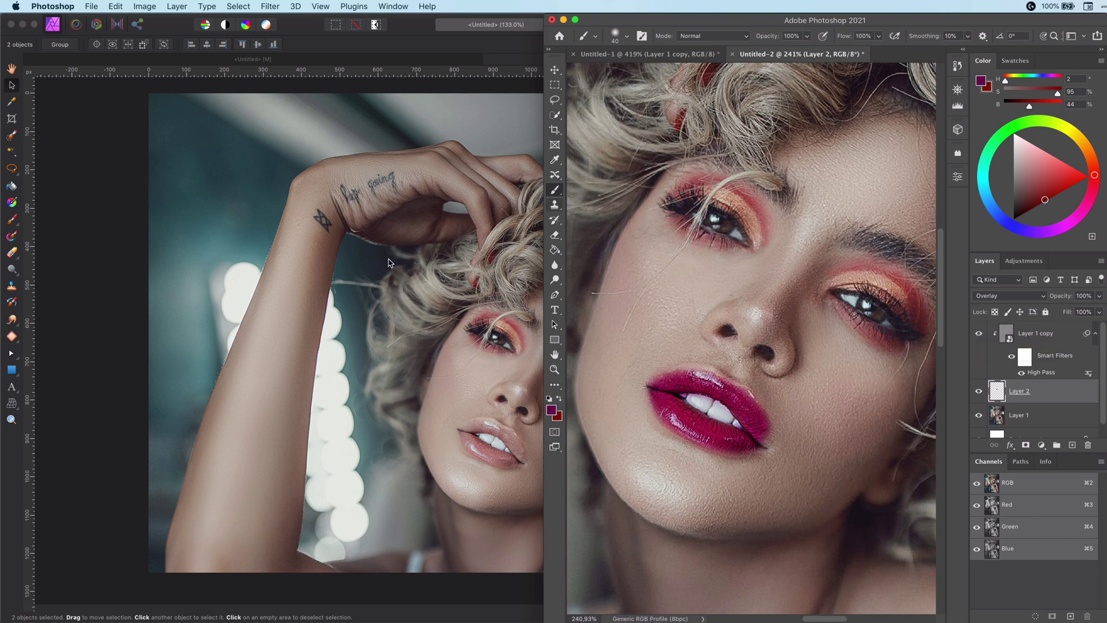
Merge the adjustments into the Pixel layer, hide Image, and add a live High Pass filter.
{"action": "left_click", "coordinate": [117, 247]}
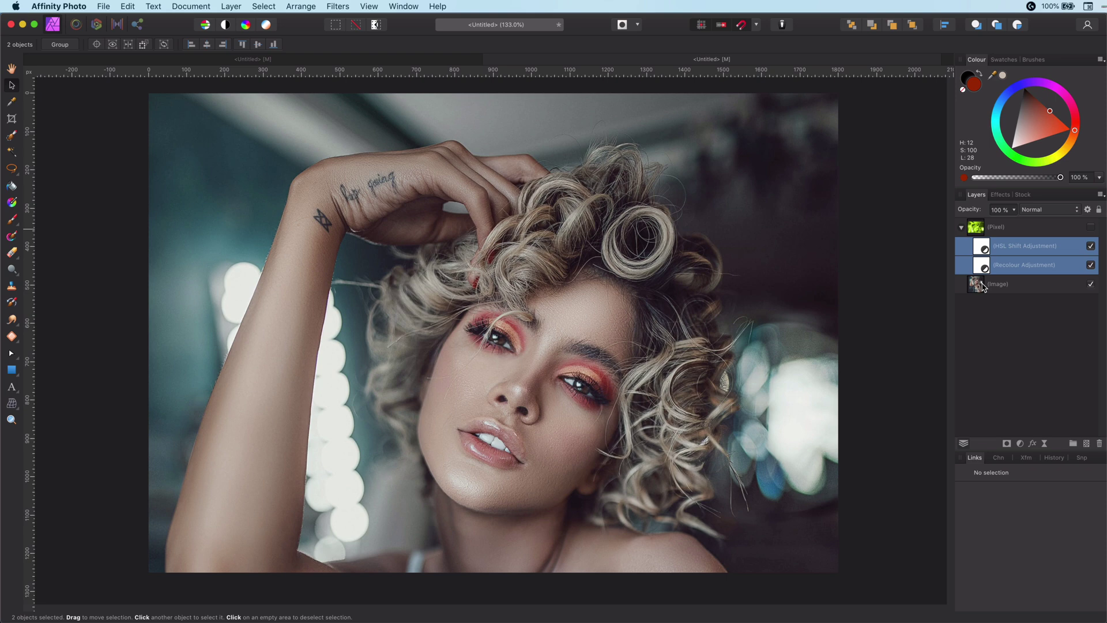
{"action": "key", "text": "super+e"}
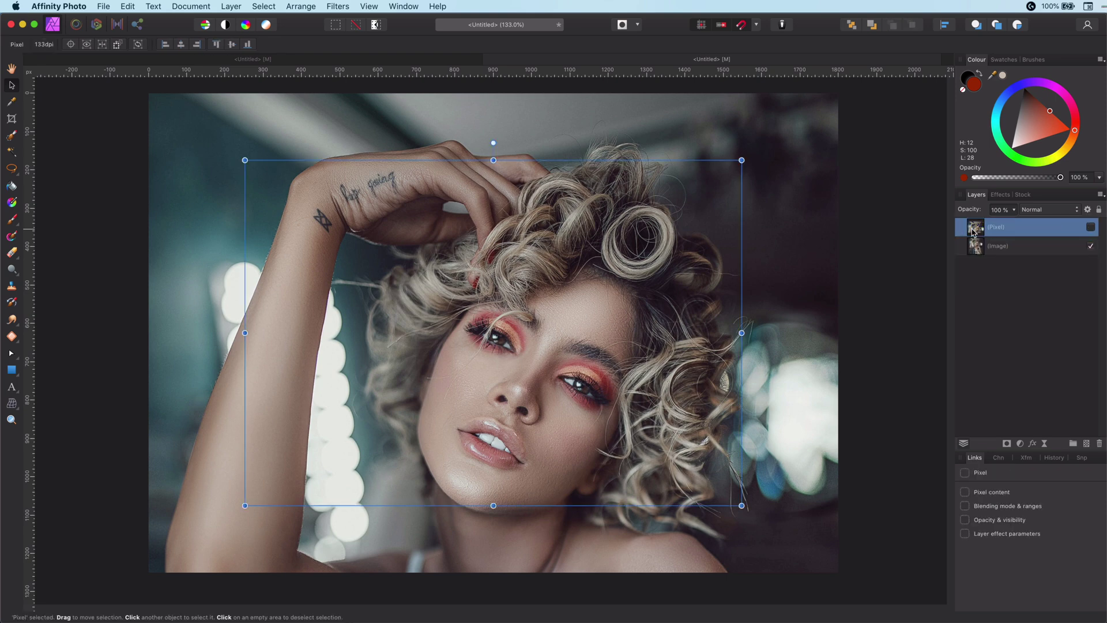
{"action": "left_click", "coordinate": [1091, 227]}
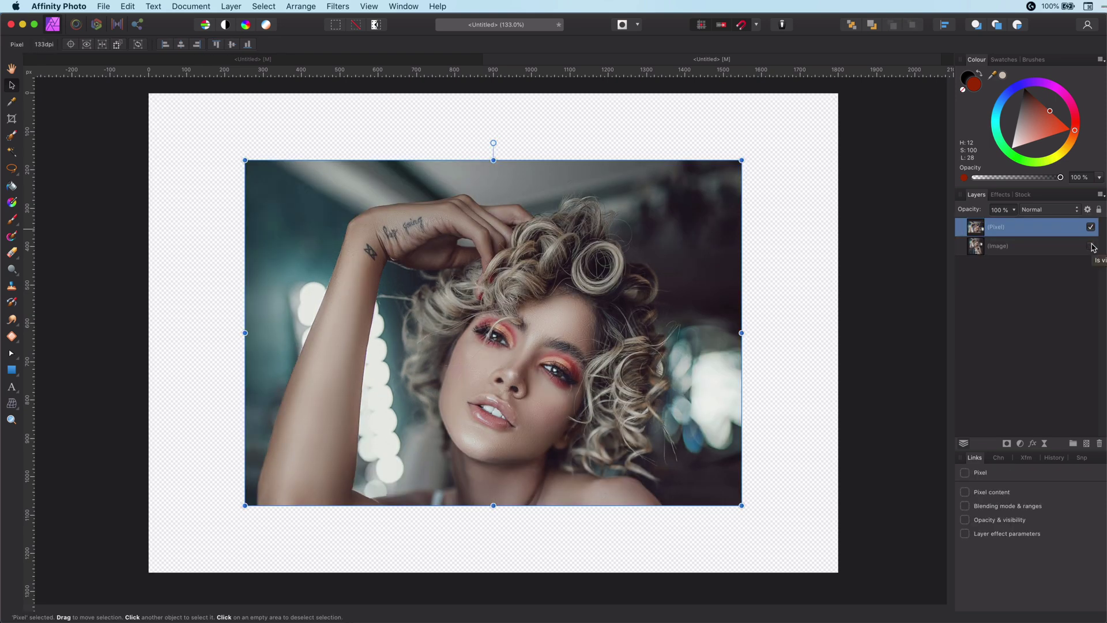
{"action": "left_click", "coordinate": [1045, 444]}
{"action": "left_click", "coordinate": [1070, 612]}
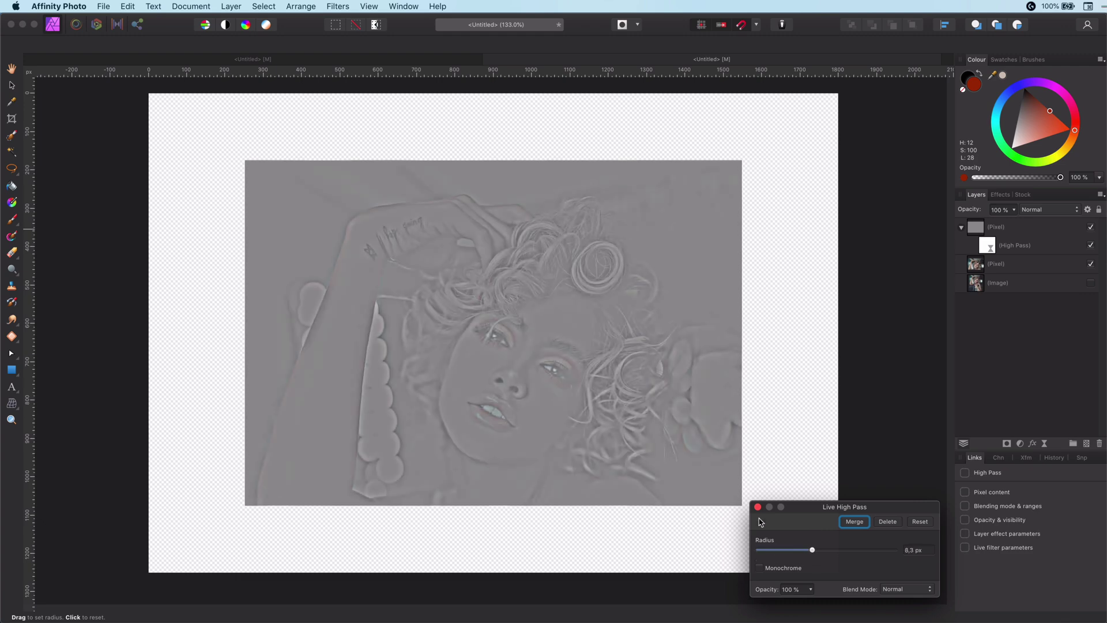
{"action": "left_click", "coordinate": [758, 507]}
Add a new top pixel layer, pick magenta, and set the High Pass layer to Overlay.
{"action": "left_click", "coordinate": [1086, 444]}
{"action": "left_click_drag", "start_coordinate": [1075, 131], "coordinate": [1073, 111]}
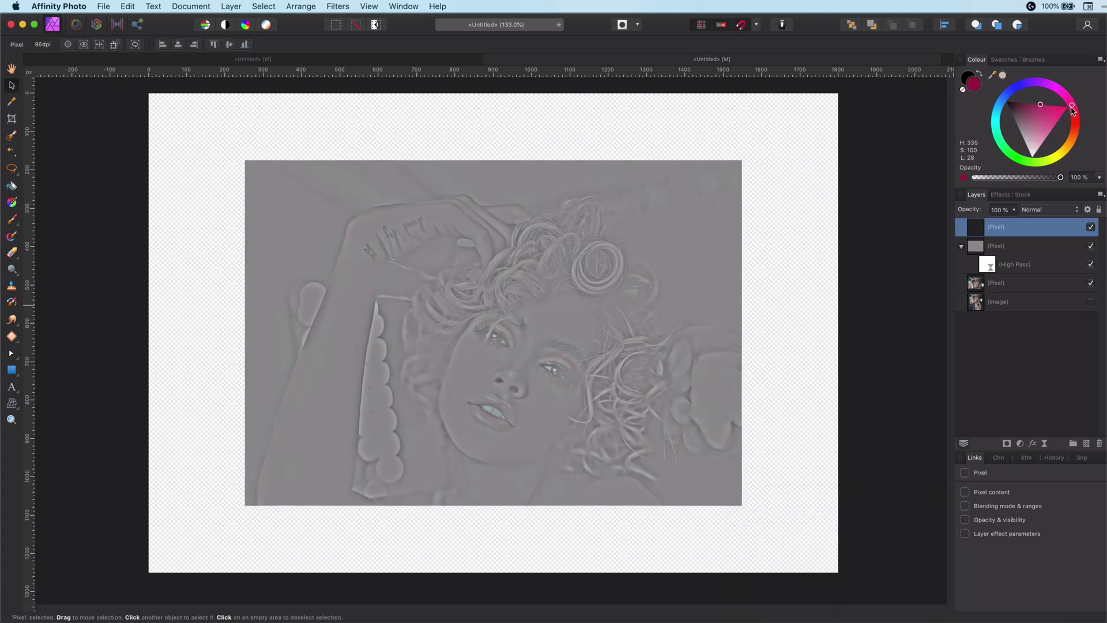
{"action": "left_click", "coordinate": [996, 246]}
{"action": "left_click", "coordinate": [1048, 210]}
{"action": "left_click", "coordinate": [1036, 320]}
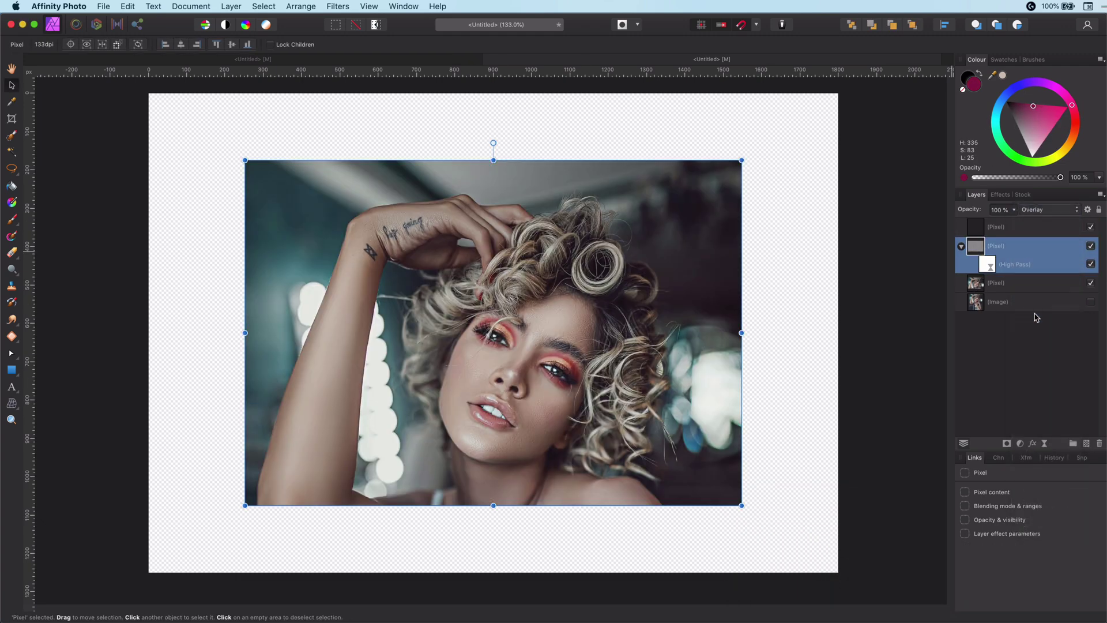
Select the blank top layer with the Paint Brush, undoing a stray cheek dab.
{"action": "scroll", "coordinate": [493, 323], "scroll_direction": "up", "scroll_amount": 5}
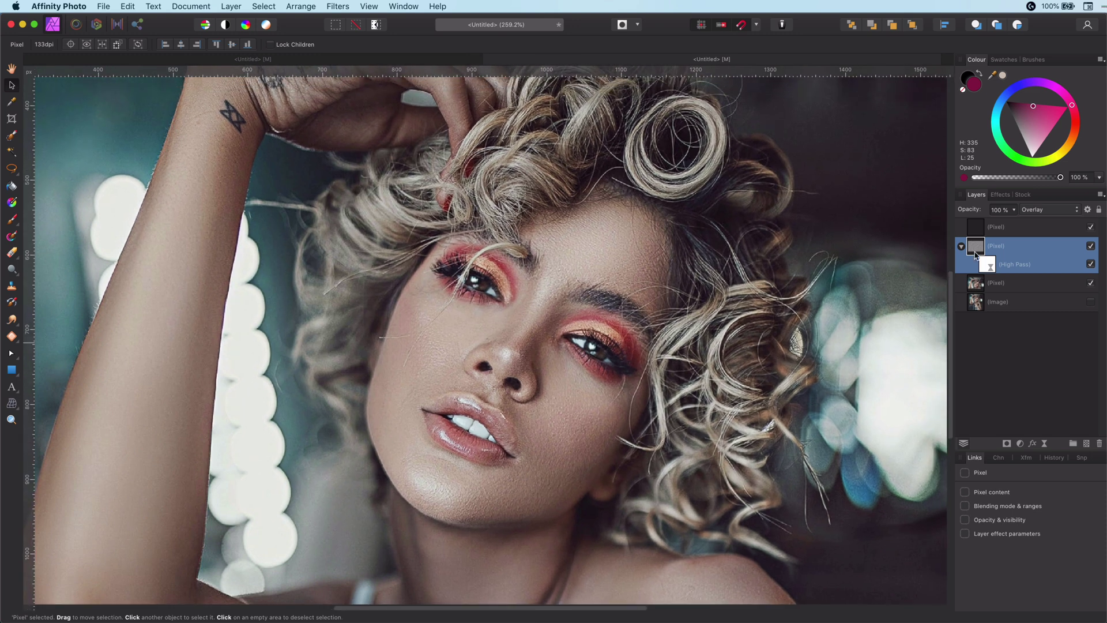
{"action": "left_click", "coordinate": [996, 226]}
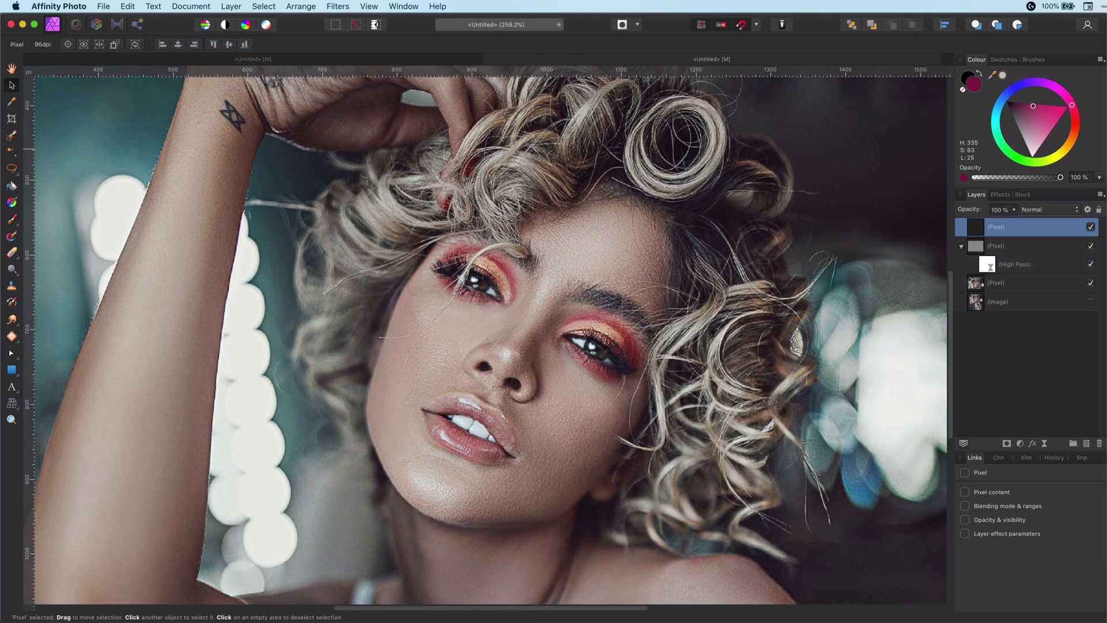
{"action": "key", "text": "b"}
{"action": "left_click", "coordinate": [387, 372]}
{"action": "key", "text": "ctrl+z"}
Paint magenta over the lips and nest the High Pass group inside that lips layer.
{"action": "mouse_move", "coordinate": [502, 413]}
{"action": "left_mouse_down"}
{"action": "mouse_move", "coordinate": [441, 403]}
{"action": "mouse_move", "coordinate": [446, 436]}
{"action": "mouse_move", "coordinate": [503, 444]}
{"action": "mouse_move", "coordinate": [432, 421]}
{"action": "left_mouse_up"}
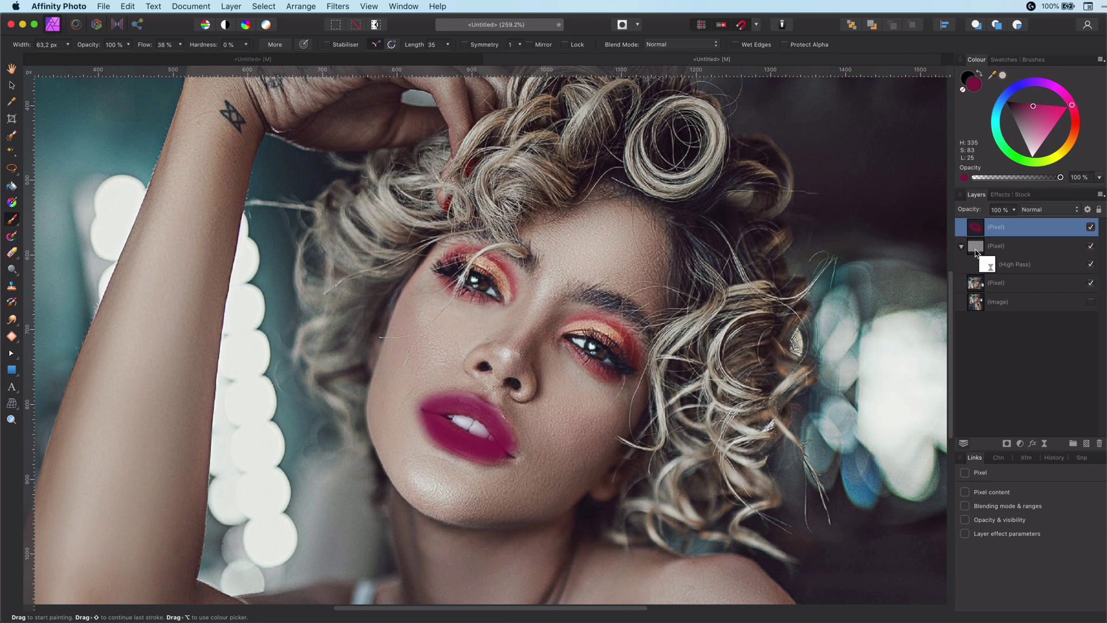
{"action": "left_click", "coordinate": [976, 248]}
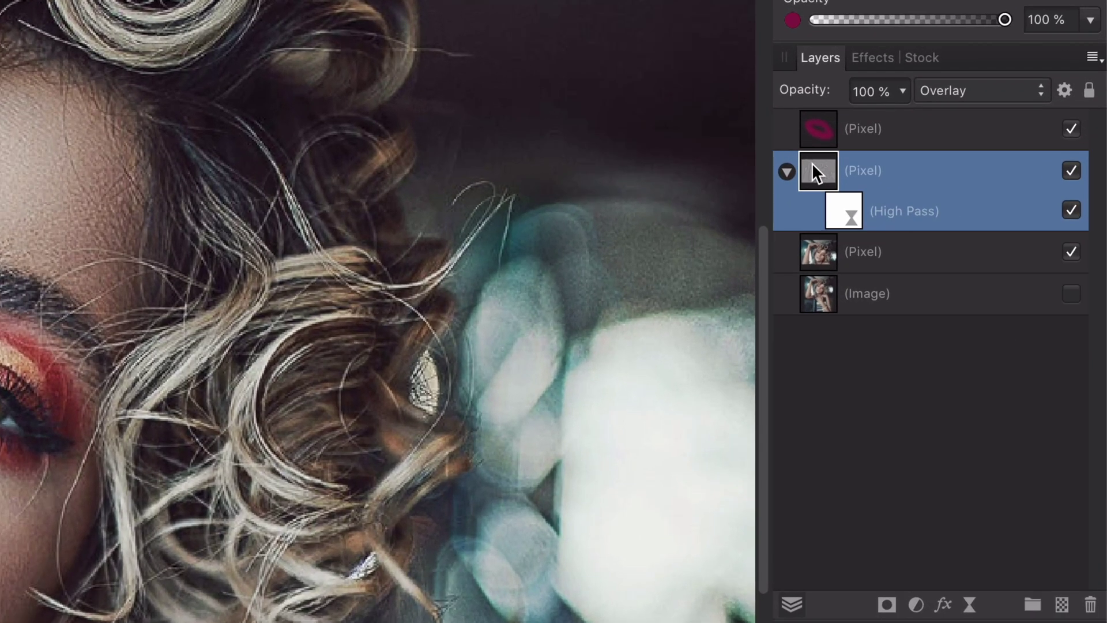
{"action": "left_click_drag", "start_coordinate": [835, 178], "coordinate": [902, 133]}
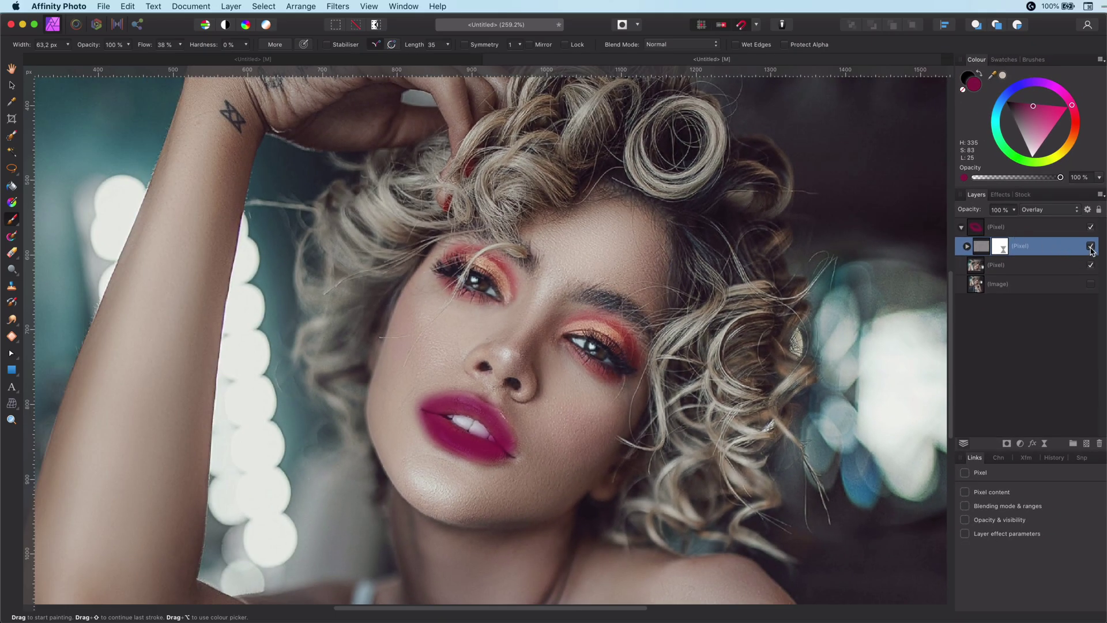
Set the lips layer to Overlay, undo a stray cheek dab, and recentre the view on the face.
{"action": "left_click", "coordinate": [1029, 229]}
{"action": "left_click", "coordinate": [1041, 211]}
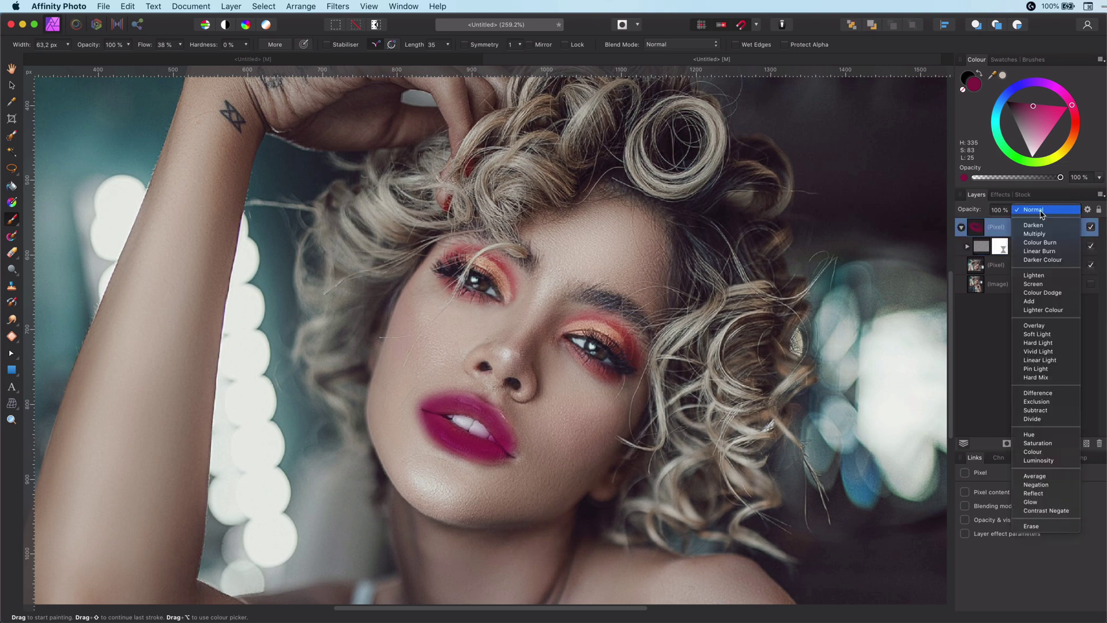
{"action": "left_click", "coordinate": [1040, 326]}
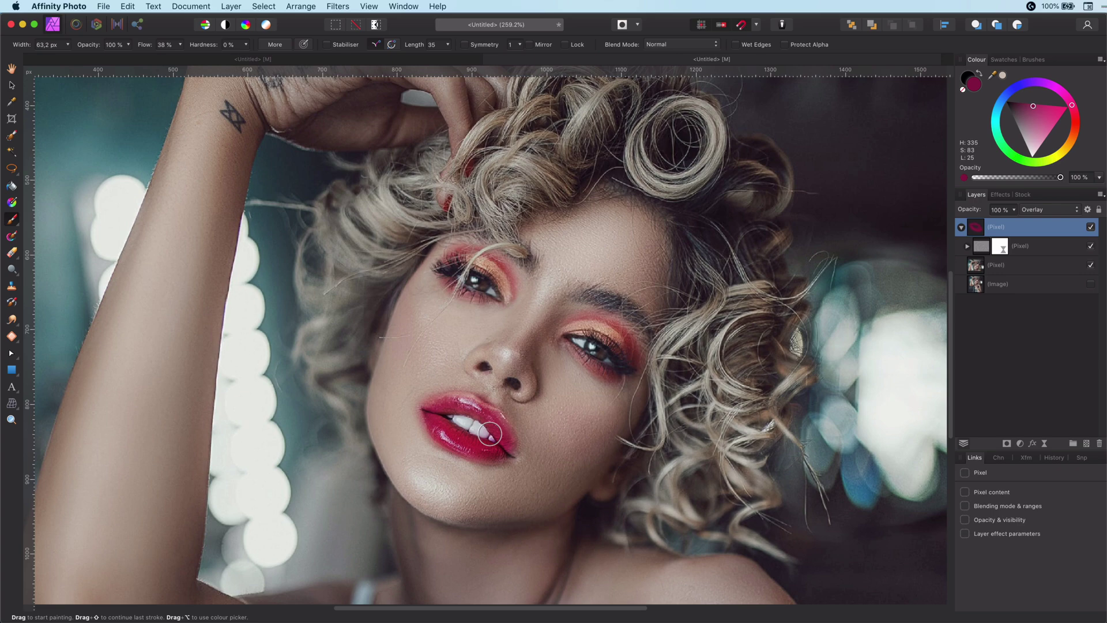
{"action": "scroll", "coordinate": [489, 434], "scroll_direction": "up", "scroll_amount": 3}
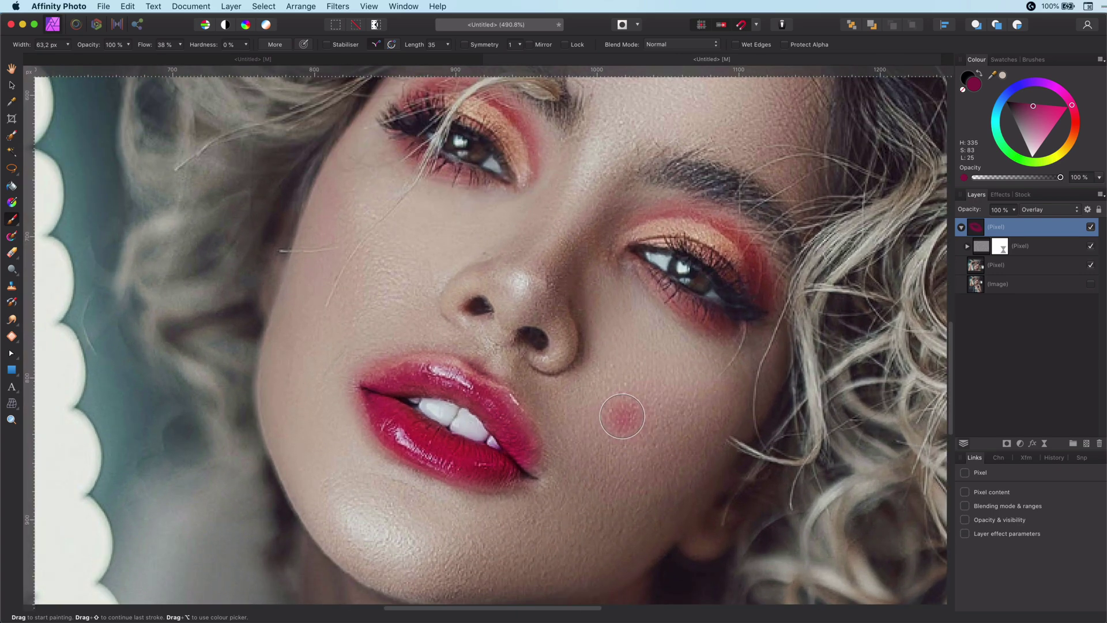
{"action": "key", "text": "ctrl+z"}
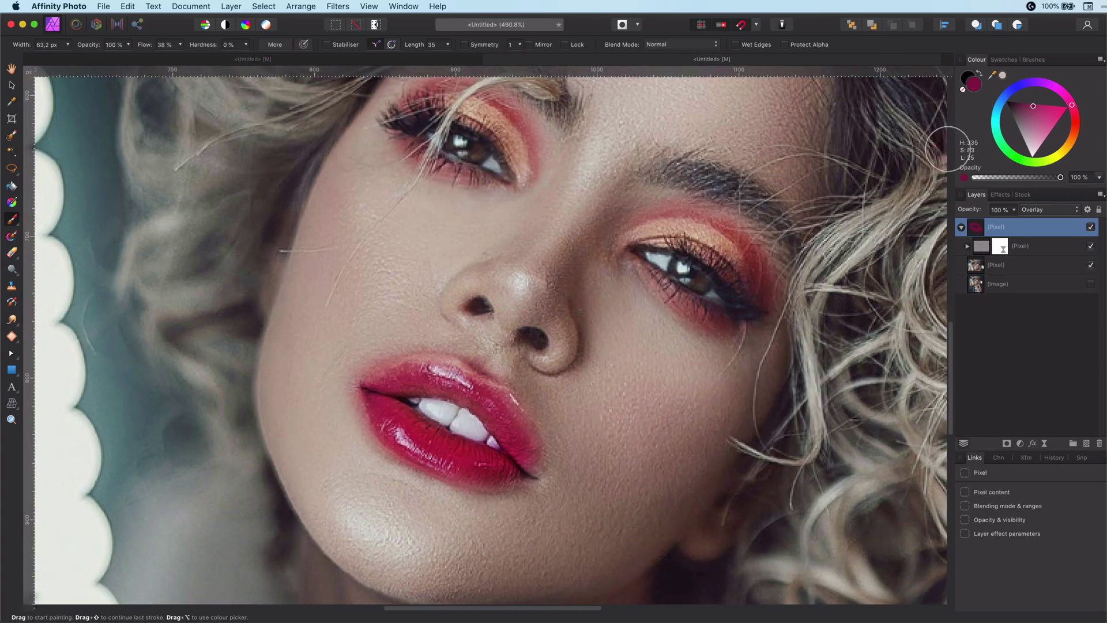
{"action": "scroll", "coordinate": [575, 337], "scroll_direction": "down", "scroll_amount": 3}
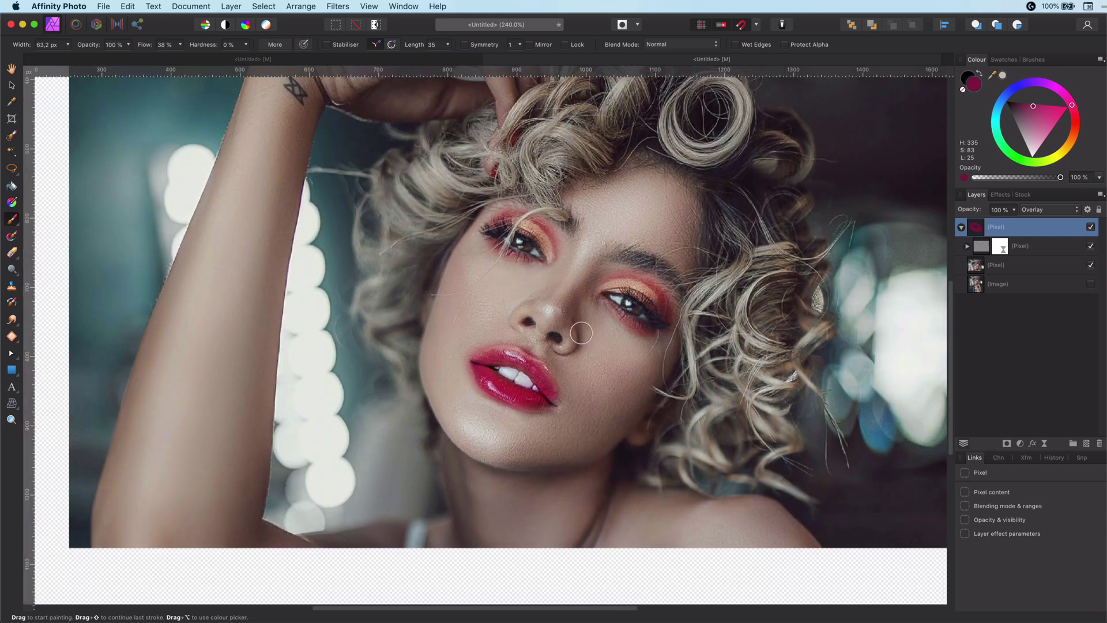
{"action": "left_click_drag", "start_coordinate": [592, 330], "coordinate": [571, 390]}
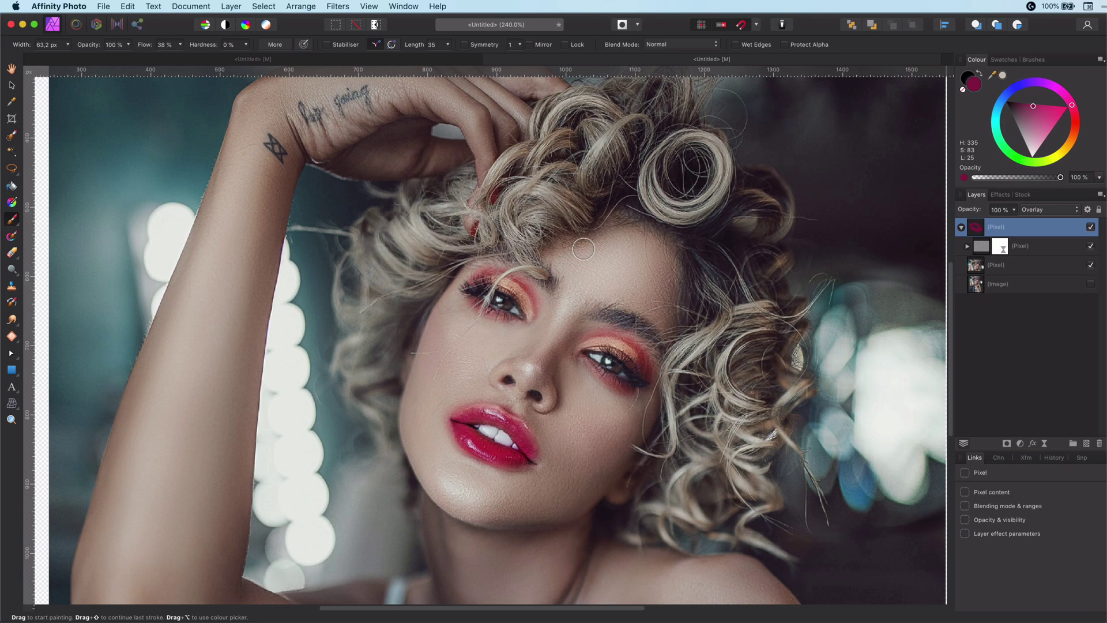
{"action": "scroll", "coordinate": [583, 248], "scroll_direction": "up", "scroll_amount": 3}
{"action": "left_click_drag", "start_coordinate": [584, 239], "coordinate": [605, 149]}
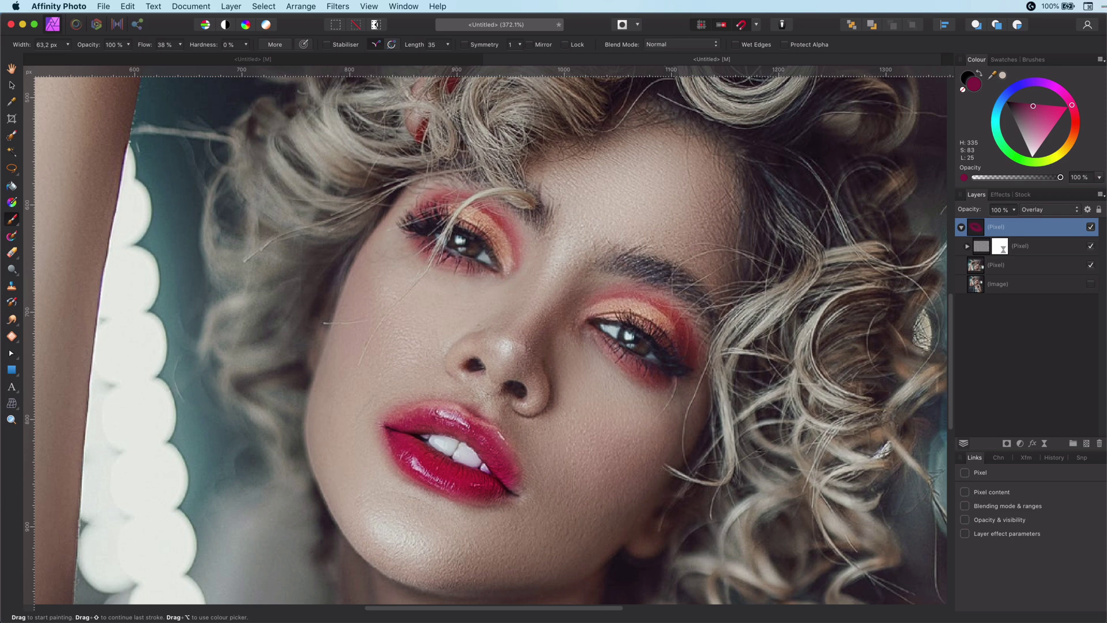
Move the masked High Pass layer above the lips layer and hide it to compare.
{"action": "left_click", "coordinate": [984, 246]}
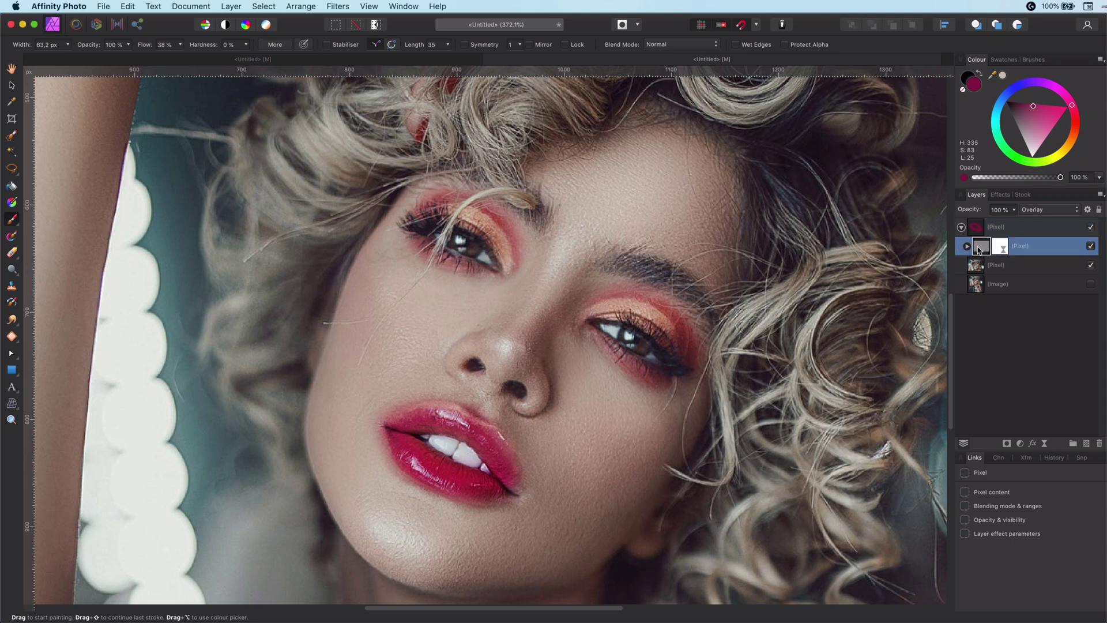
{"action": "left_click_drag", "start_coordinate": [979, 249], "coordinate": [962, 221]}
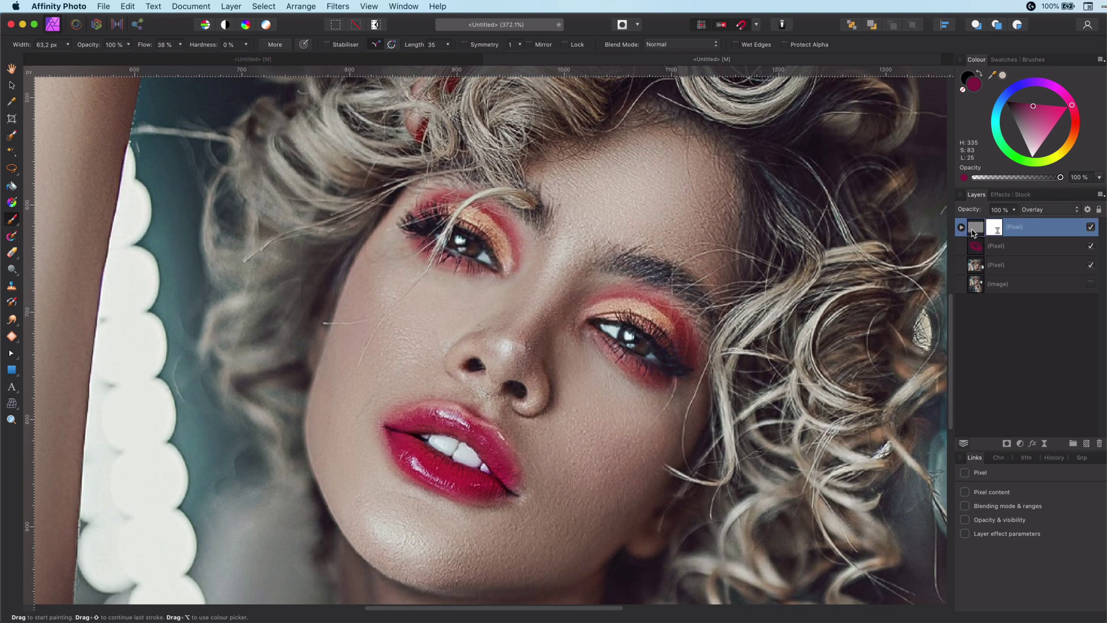
{"action": "left_click", "coordinate": [1092, 228]}
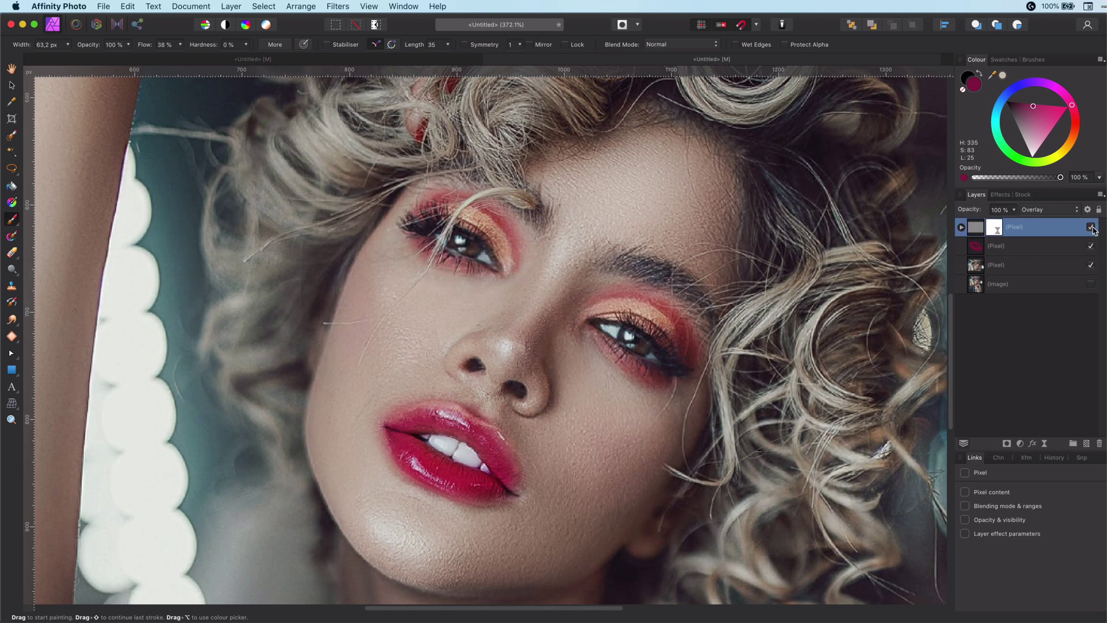
Make a linked duplicate of the lips layer via Layer > Duplicate Linked.
{"action": "left_click", "coordinate": [973, 252]}
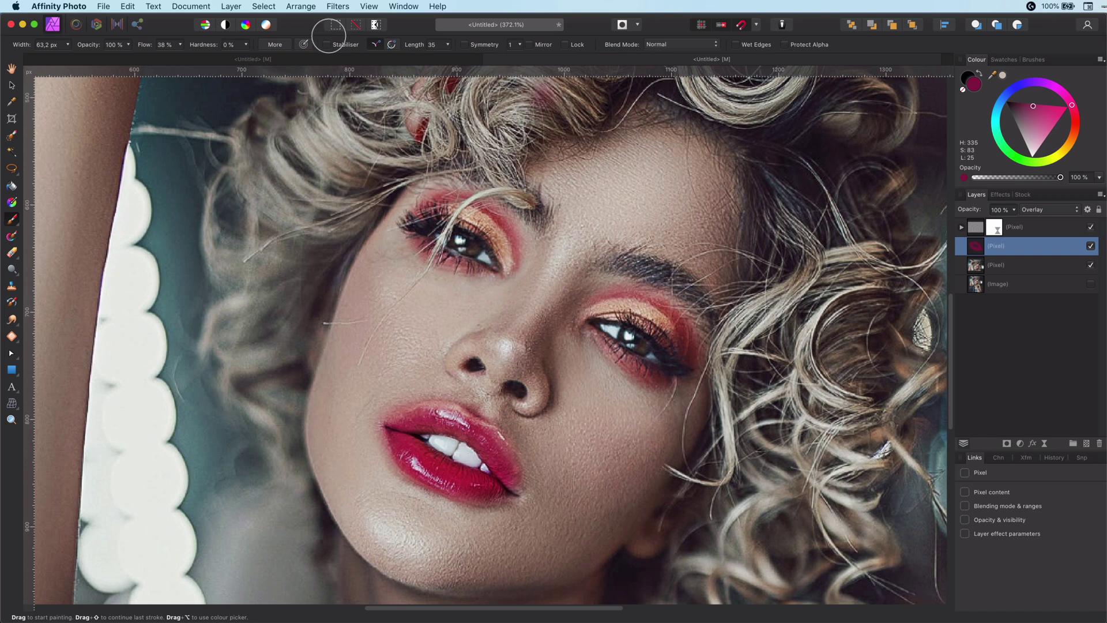
{"action": "left_click", "coordinate": [231, 6]}
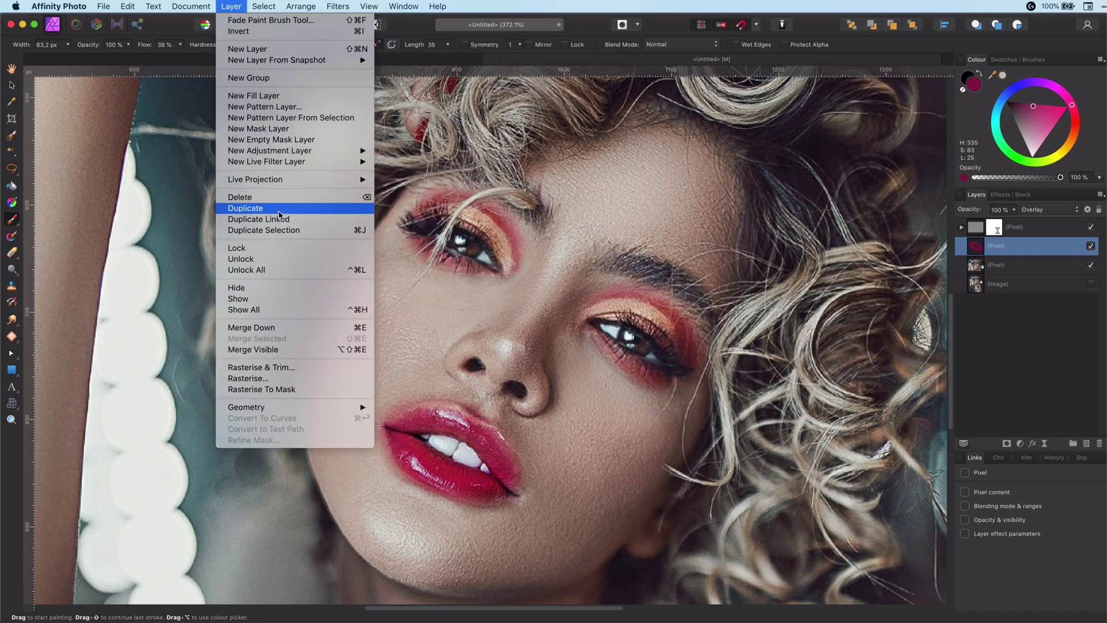
{"action": "left_click", "coordinate": [282, 219]}
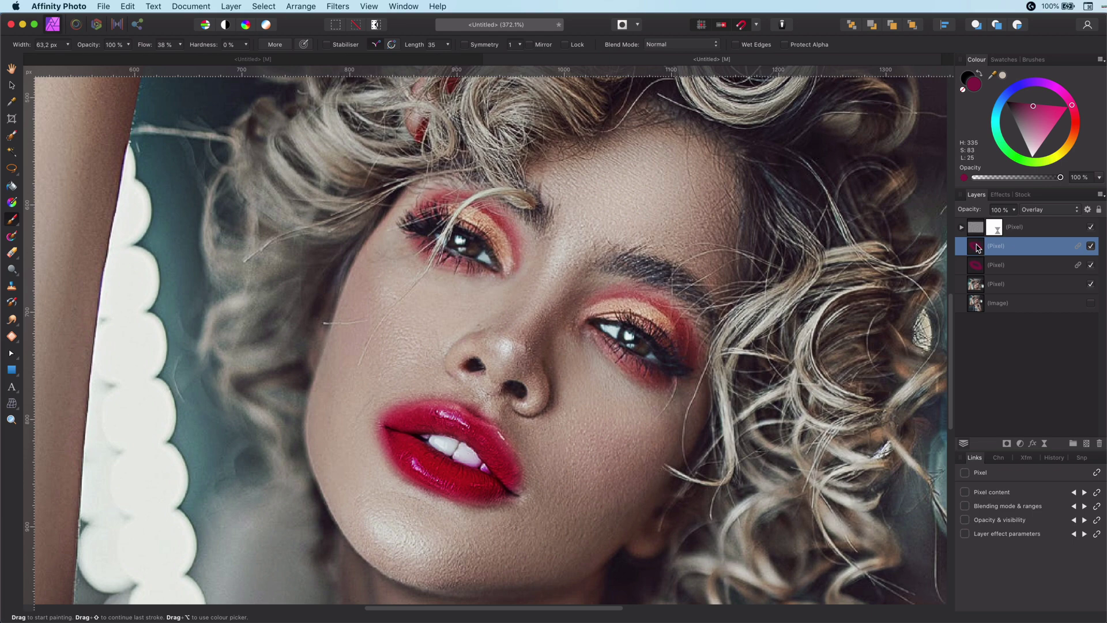
Nest the linked lip layer above High Pass in the top group and brush another stroke across the lips.
{"action": "left_click", "coordinate": [962, 226]}
{"action": "left_click_drag", "start_coordinate": [974, 269], "coordinate": [981, 226]}
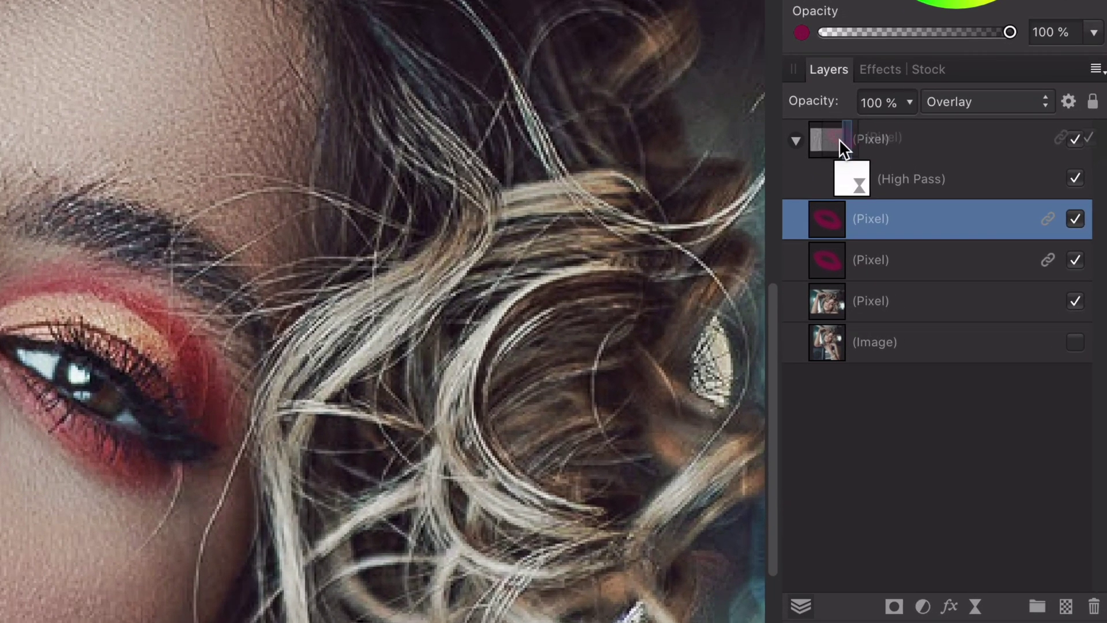
{"action": "left_click_drag", "start_coordinate": [839, 138], "coordinate": [839, 139]}
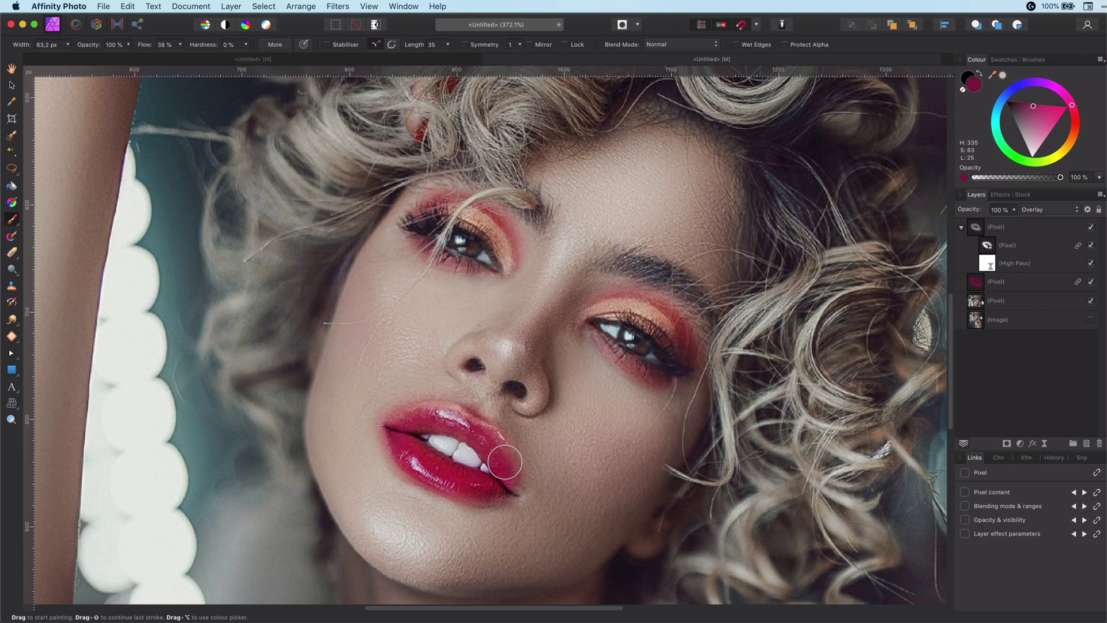
{"action": "left_click", "coordinate": [973, 288]}
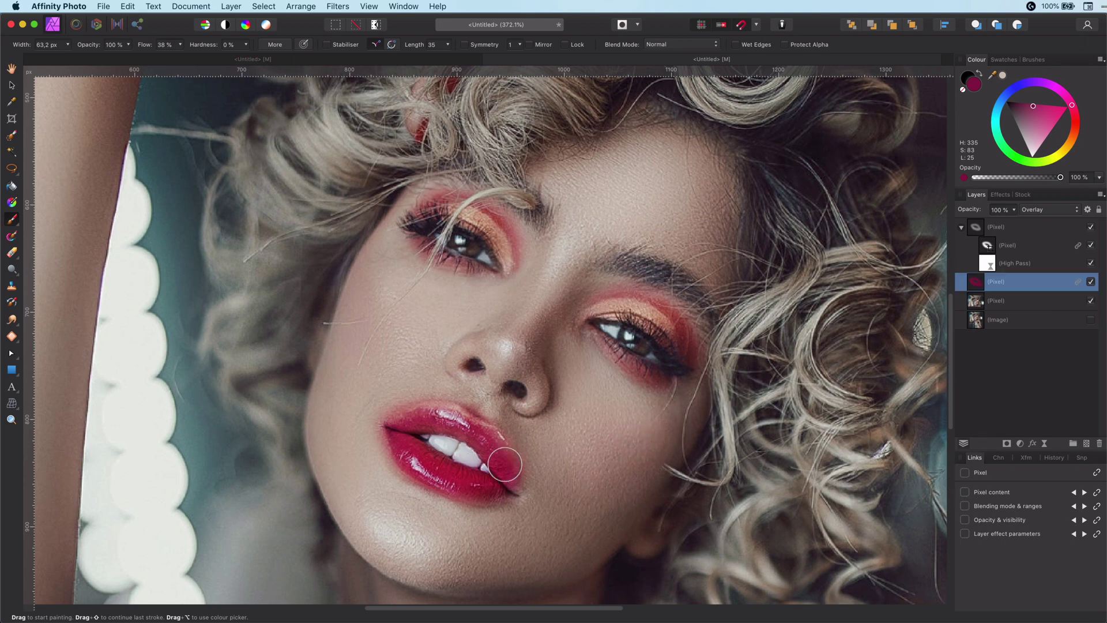
{"action": "mouse_move", "coordinate": [505, 464]}
{"action": "left_mouse_down"}
{"action": "mouse_move", "coordinate": [450, 416]}
{"action": "mouse_move", "coordinate": [392, 421]}
{"action": "left_mouse_up"}
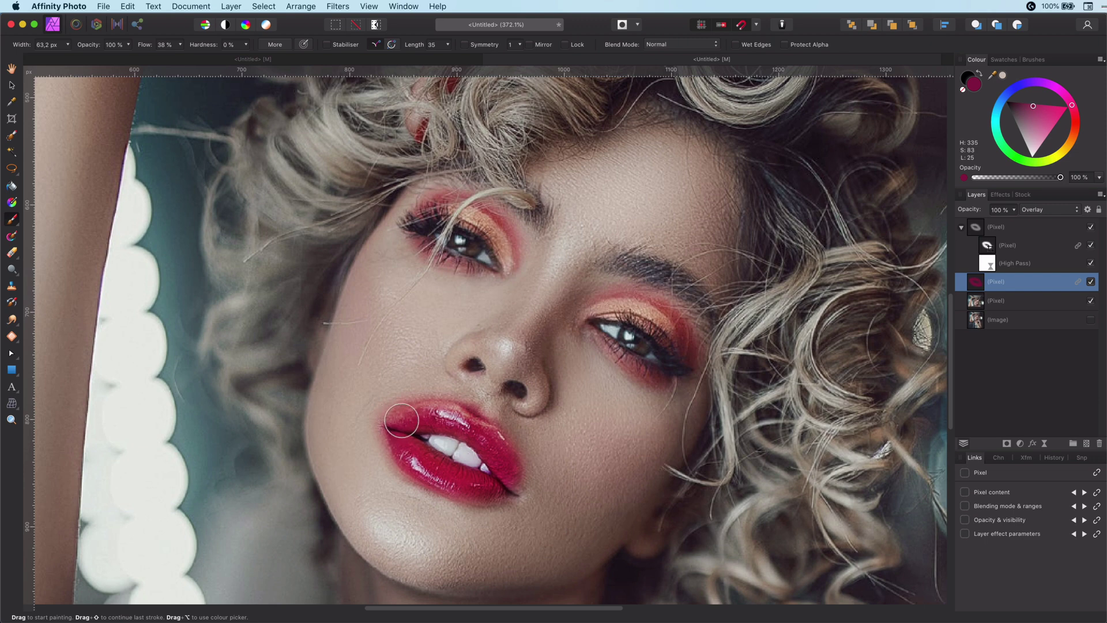
Paint both irises green and erase the stray green dab under the eye.
{"action": "left_click", "coordinate": [1006, 148]}
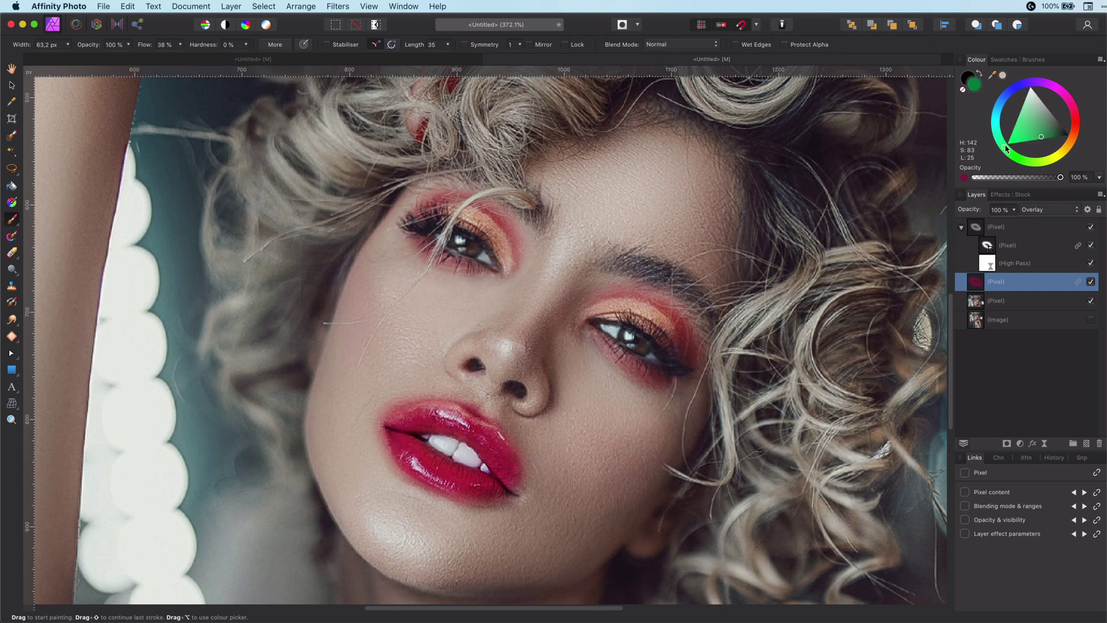
{"action": "left_click_drag", "start_coordinate": [618, 342], "coordinate": [639, 343]}
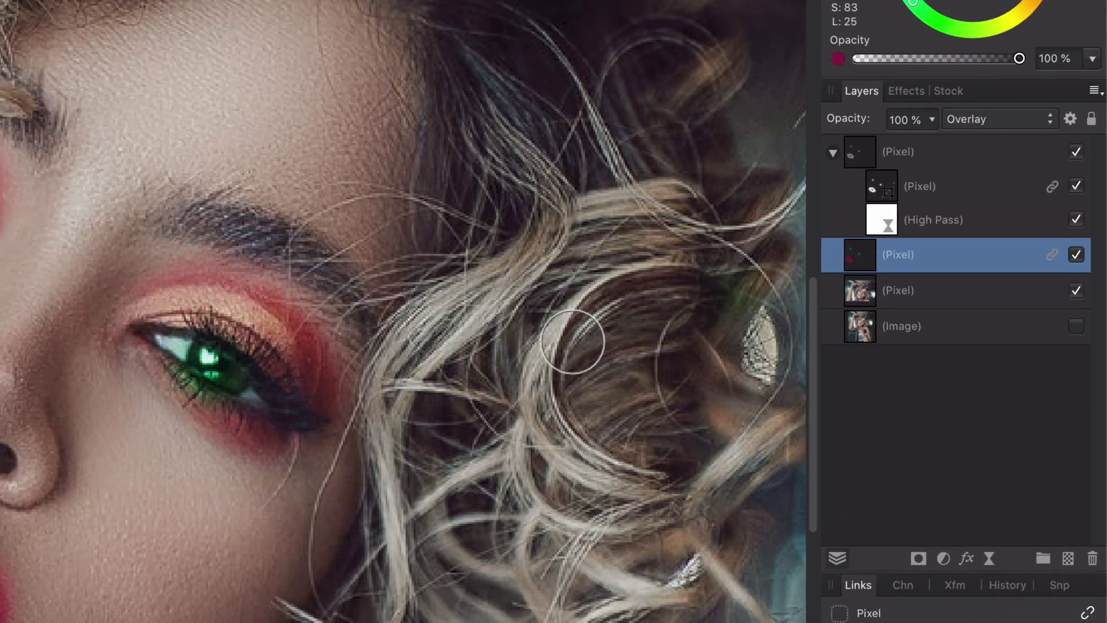
{"action": "left_click", "coordinate": [617, 389]}
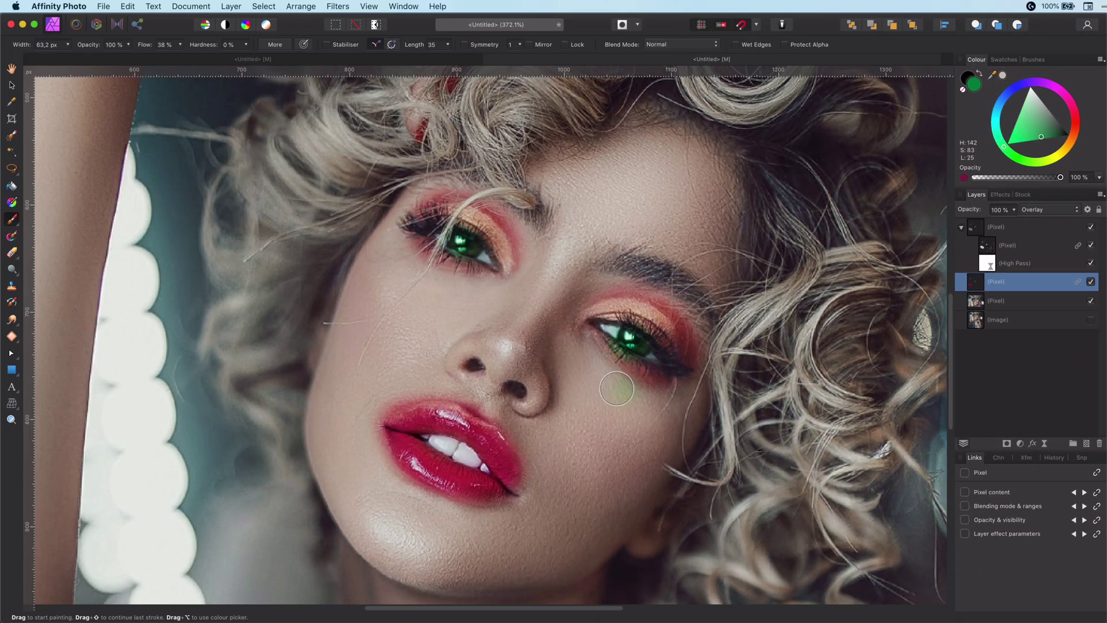
{"action": "key", "text": "e"}
{"action": "left_click_drag", "start_coordinate": [614, 373], "coordinate": [629, 372]}
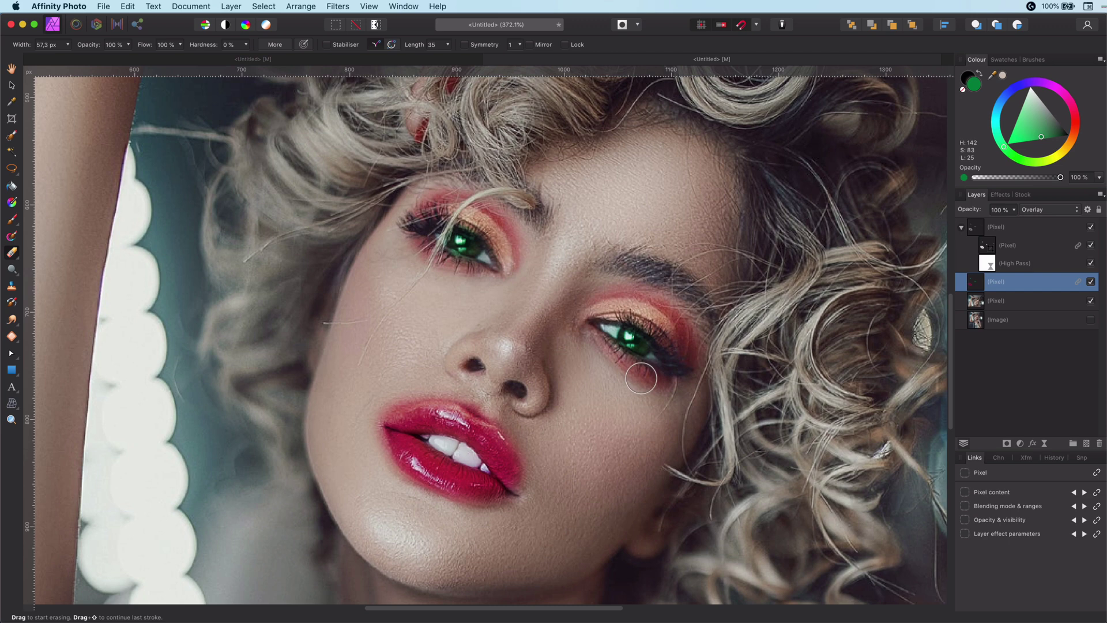
Delete the lips group and linked lip layer, then zoom to fit the whole photo.
{"action": "left_click", "coordinate": [1009, 230]}
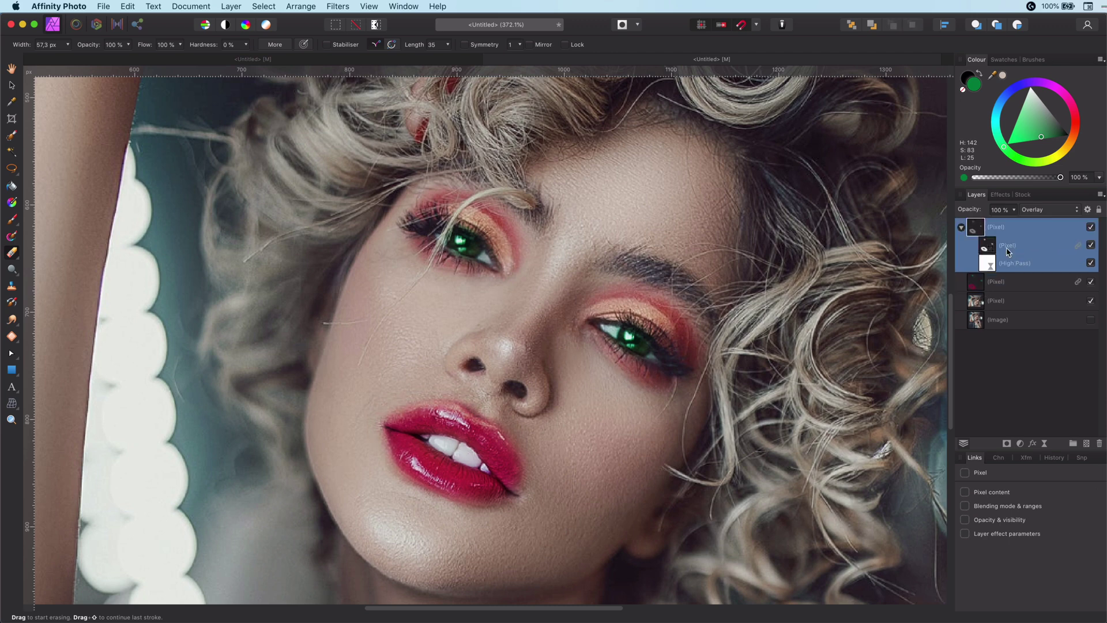
{"action": "left_click", "coordinate": [996, 281], "text": "shift"}
{"action": "key", "text": "Delete"}
{"action": "key", "text": "super+0"}
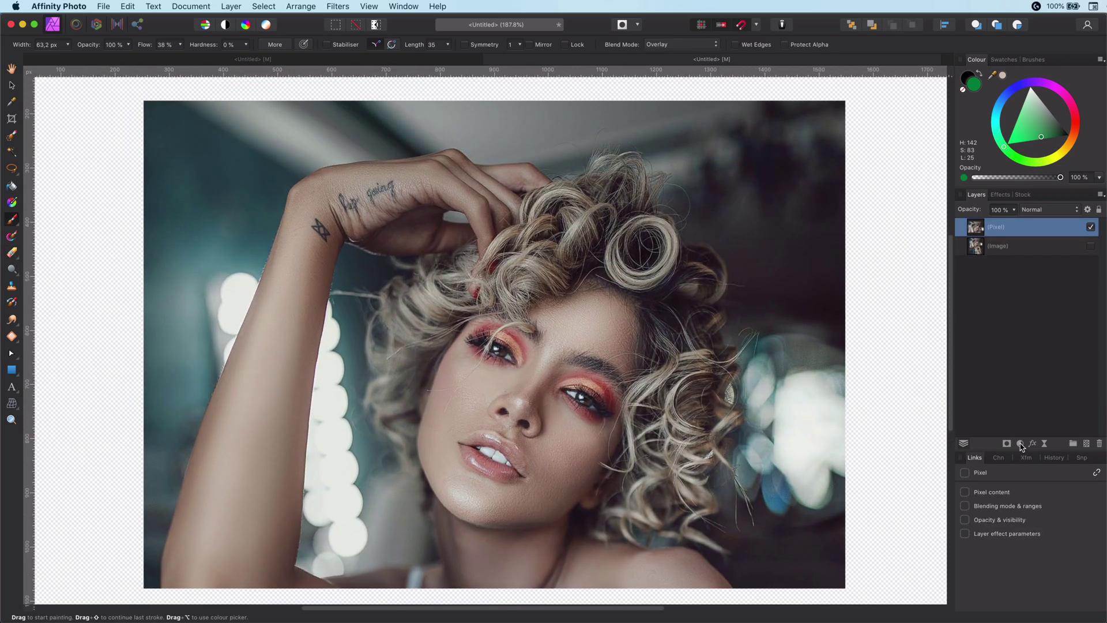
Add an HSL Shift adjustment and shift its hue so the background turns green.
{"action": "left_click", "coordinate": [1020, 442]}
{"action": "left_click", "coordinate": [1032, 467]}
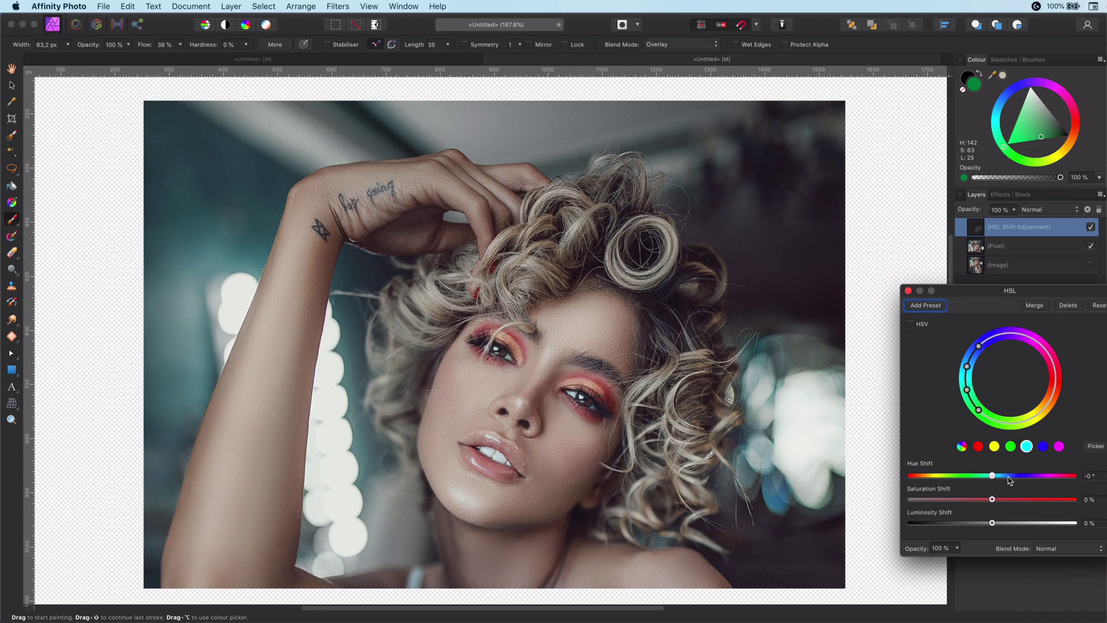
{"action": "left_click_drag", "start_coordinate": [1010, 479], "coordinate": [1038, 477]}
{"action": "left_click", "coordinate": [908, 290]}
Add a Recolour adjustment with hue 182.4° and lowered saturation.
{"action": "left_click", "coordinate": [1020, 443]}
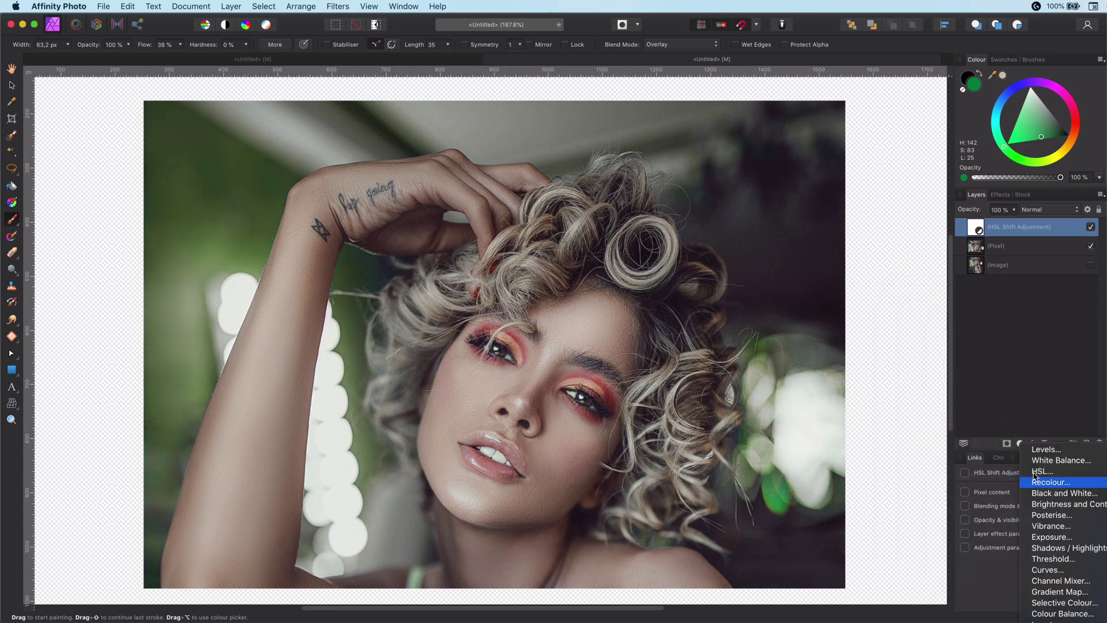
{"action": "left_click", "coordinate": [1051, 482]}
{"action": "left_click_drag", "start_coordinate": [910, 480], "coordinate": [993, 479]}
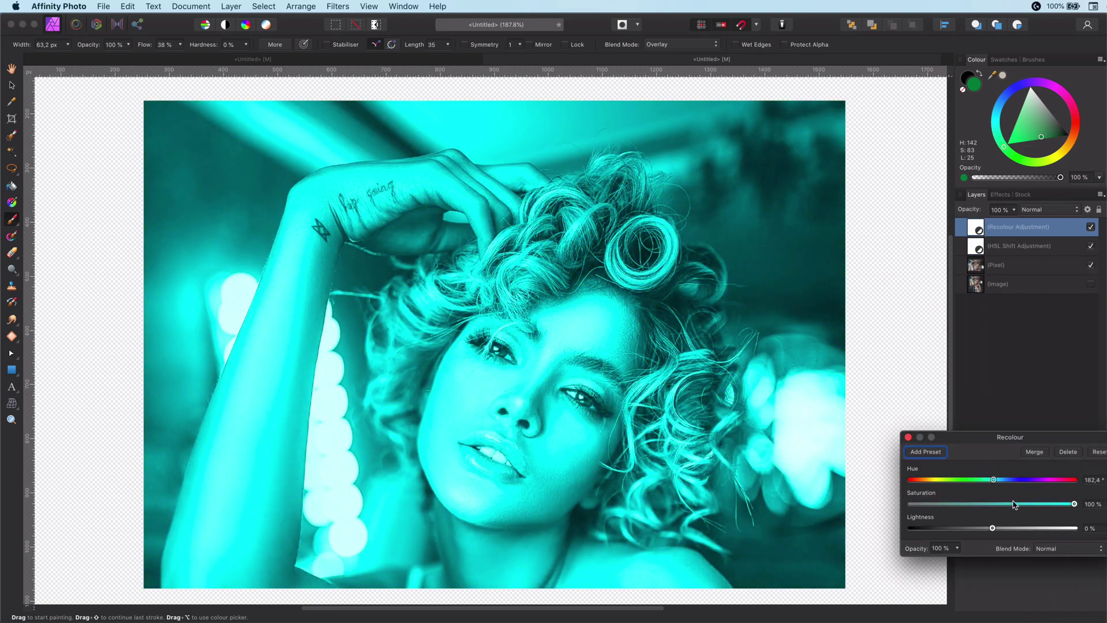
{"action": "left_click_drag", "start_coordinate": [1075, 504], "coordinate": [1026, 504]}
{"action": "left_click", "coordinate": [908, 438]}
Place HSL Shift above Recolour and clip both adjustments inside the Pixel layer.
{"action": "left_click_drag", "start_coordinate": [1003, 245], "coordinate": [1001, 221]}
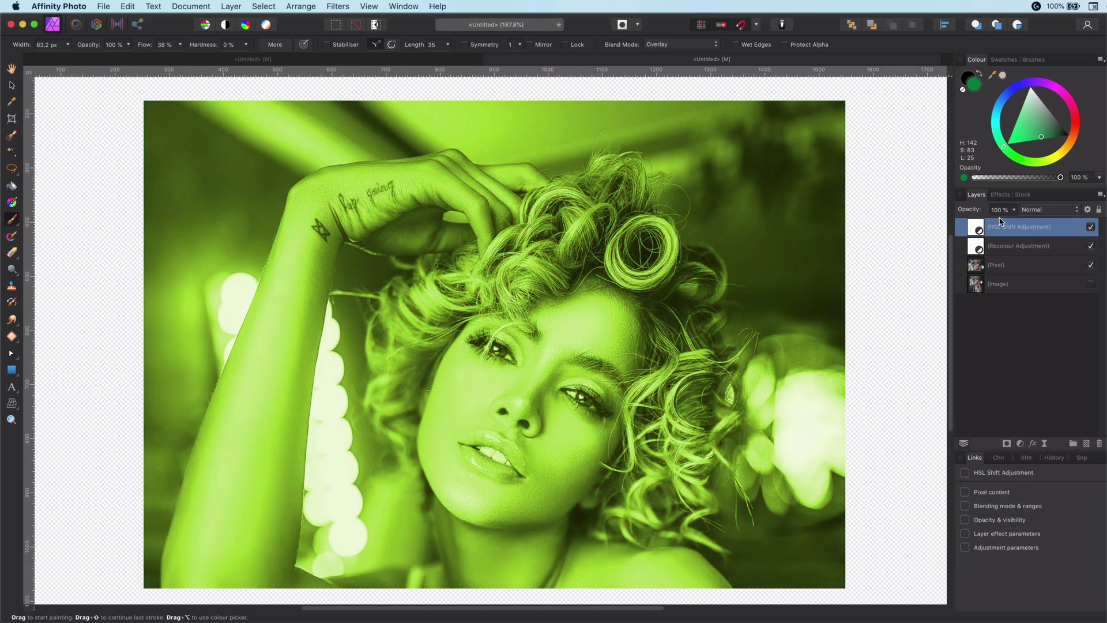
{"action": "left_click", "coordinate": [979, 247]}
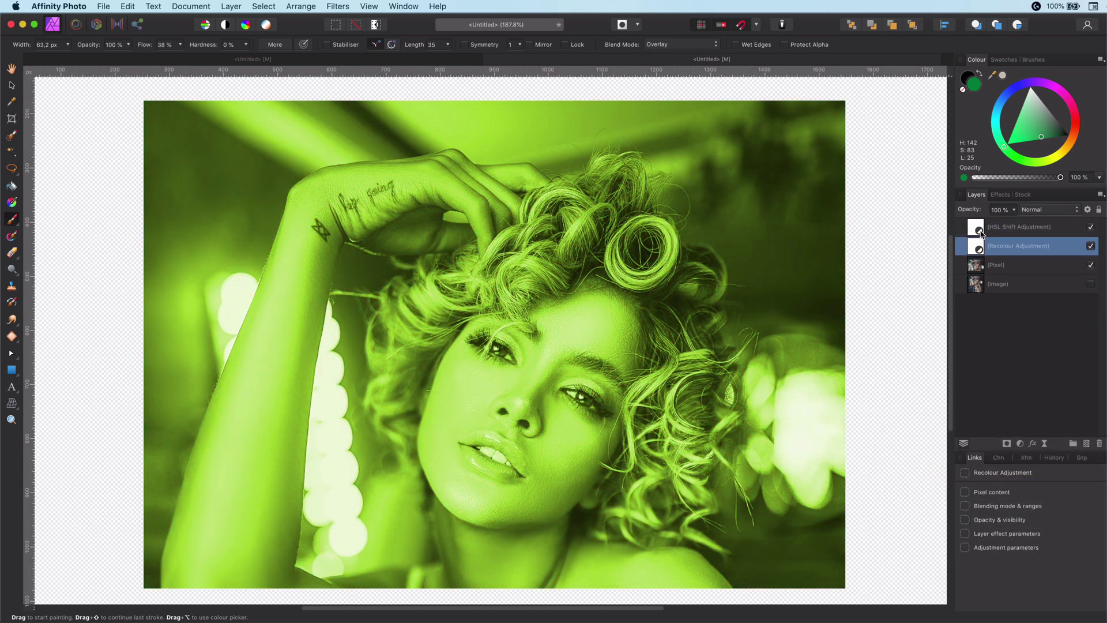
{"action": "left_click", "coordinate": [983, 236], "text": "shift"}
{"action": "left_click_drag", "start_coordinate": [979, 229], "coordinate": [1006, 270]}
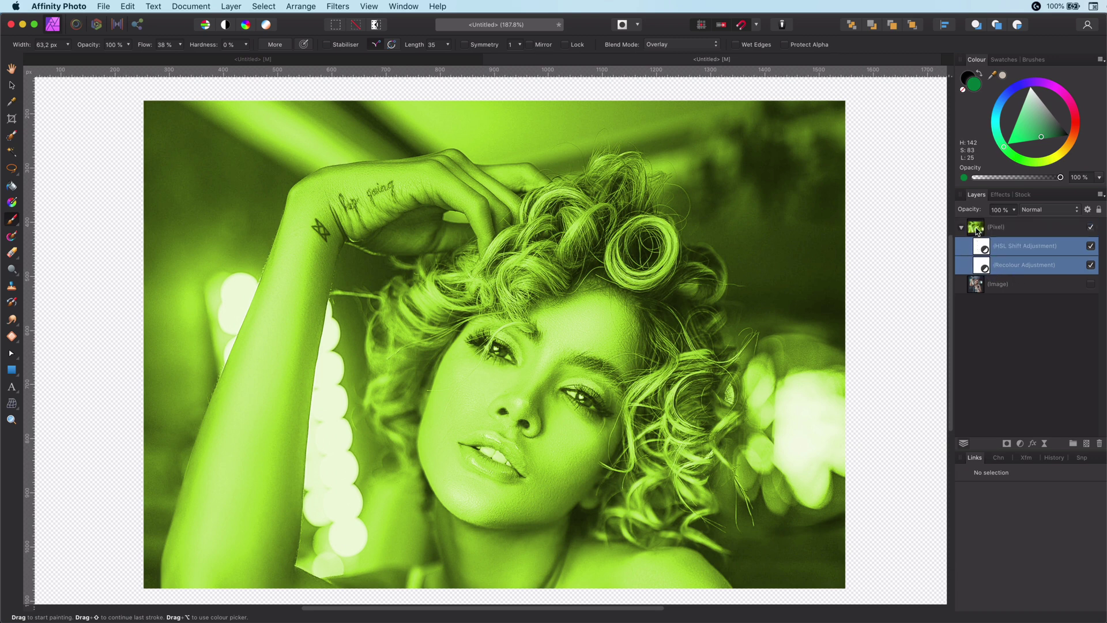
Duplicate the Pixel layer, then group the copy's HSL Shift and Recolour above it.
{"action": "left_click", "coordinate": [977, 232]}
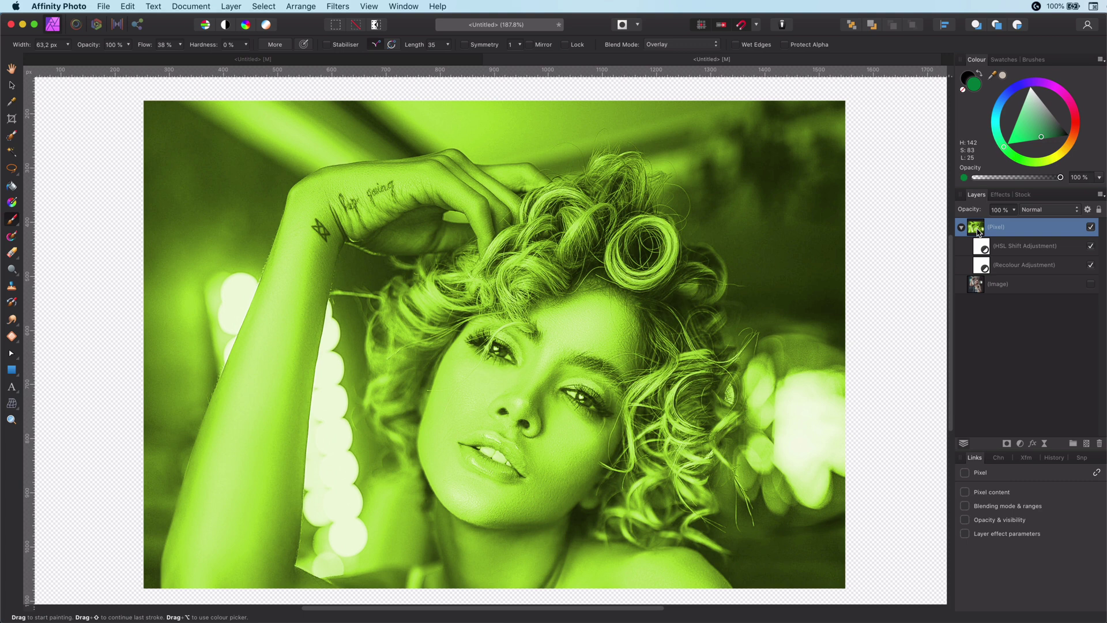
{"action": "key", "text": "super+j"}
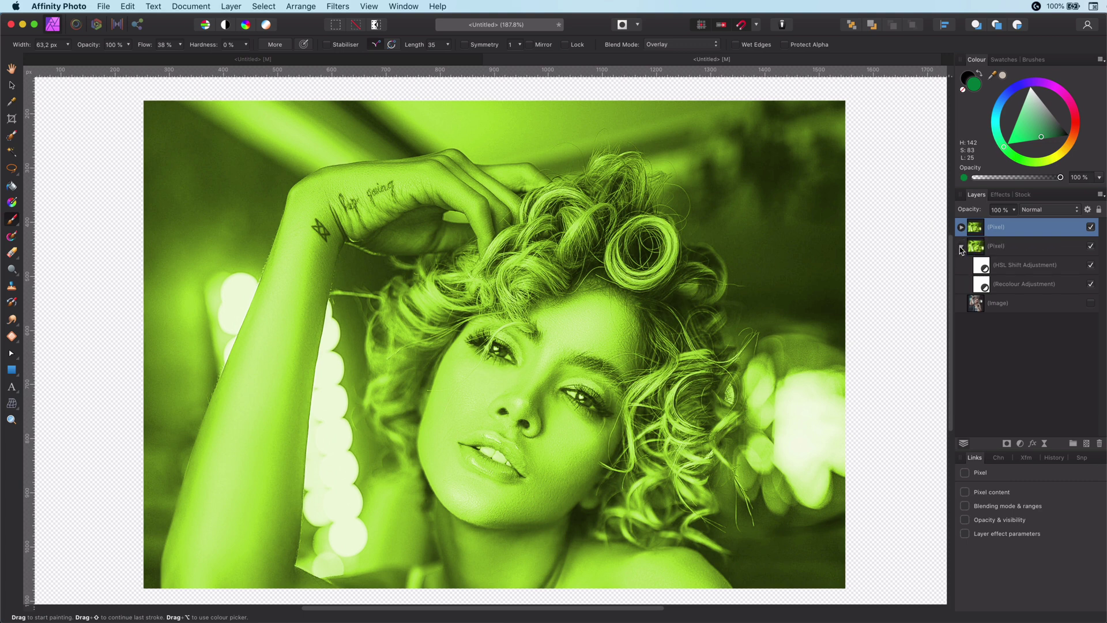
{"action": "left_click", "coordinate": [961, 245]}
{"action": "left_click", "coordinate": [960, 227]}
{"action": "left_click", "coordinate": [987, 248]}
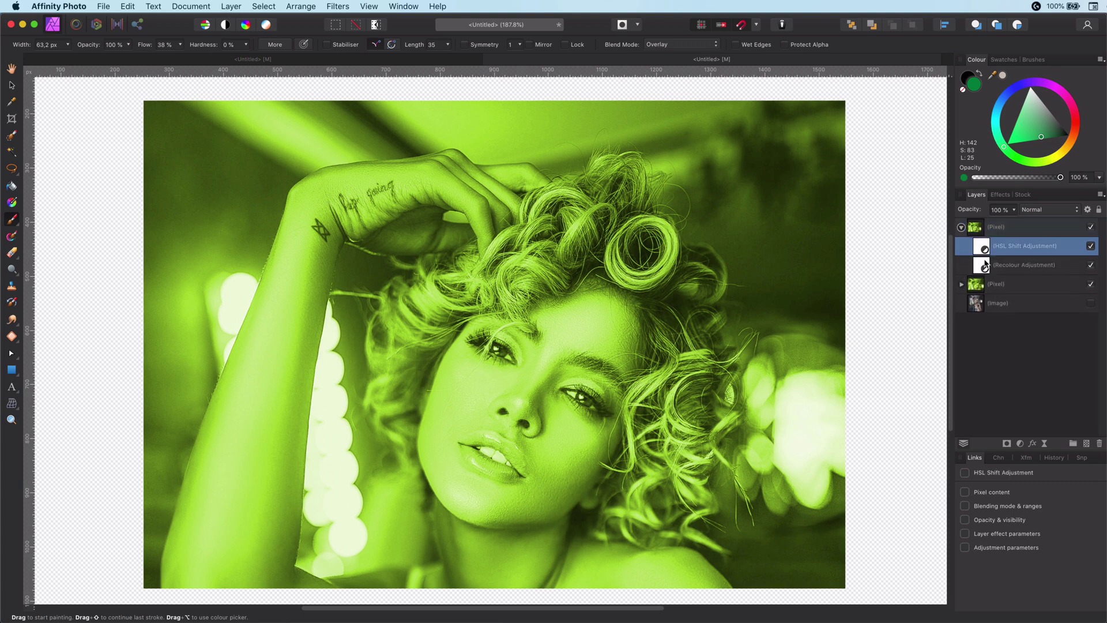
{"action": "left_click", "coordinate": [987, 266], "text": "shift"}
{"action": "left_click_drag", "start_coordinate": [980, 249], "coordinate": [995, 228]}
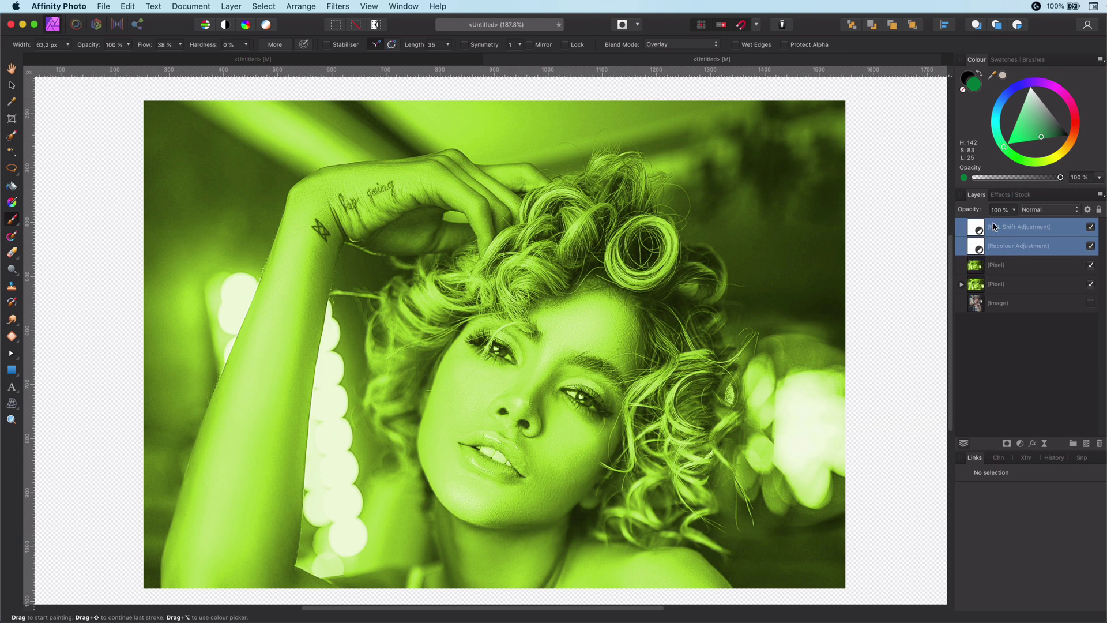
{"action": "key", "text": "super+g"}
Create a linked duplicate of the Pixel layer via Layer > Duplicate Linked.
{"action": "left_click", "coordinate": [973, 248]}
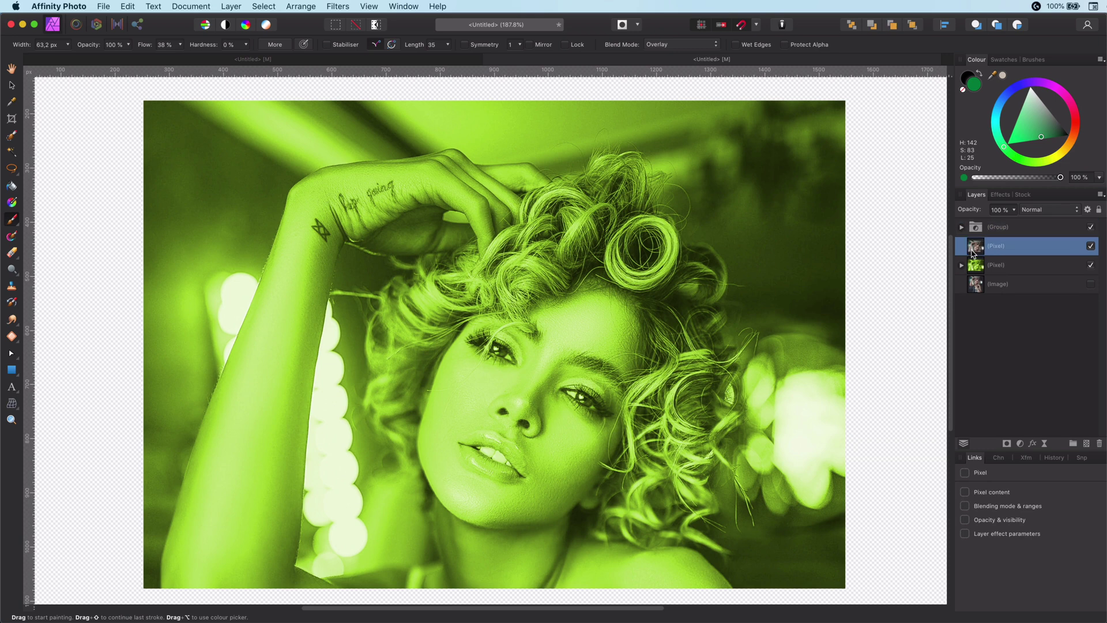
{"action": "right_click", "coordinate": [974, 251]}
{"action": "key", "text": "Escape"}
{"action": "left_click", "coordinate": [230, 7]}
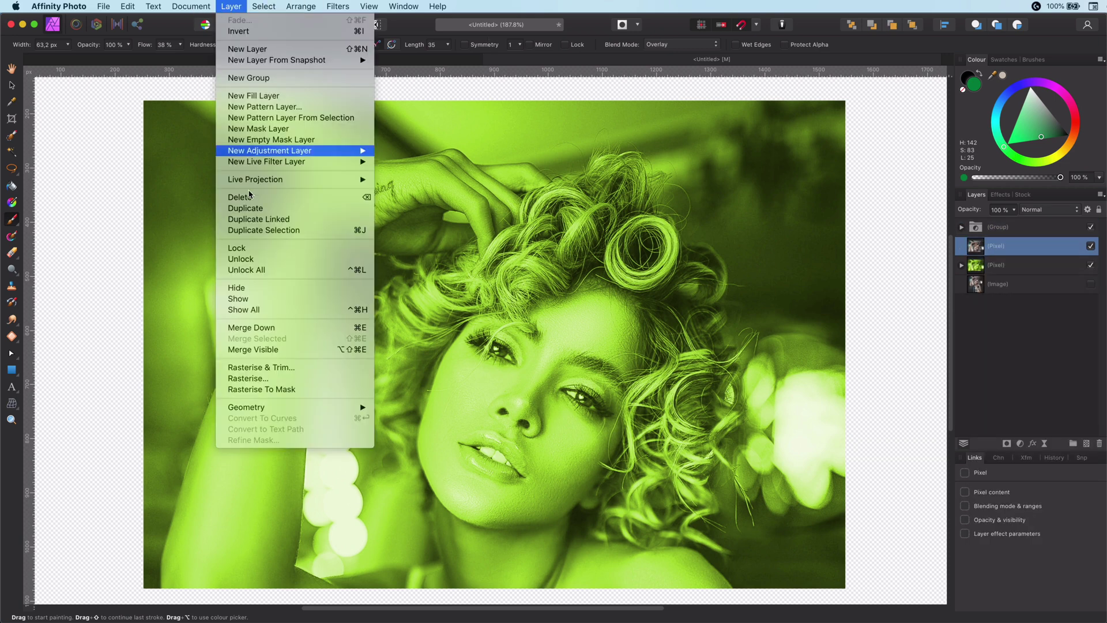
{"action": "left_click", "coordinate": [258, 217]}
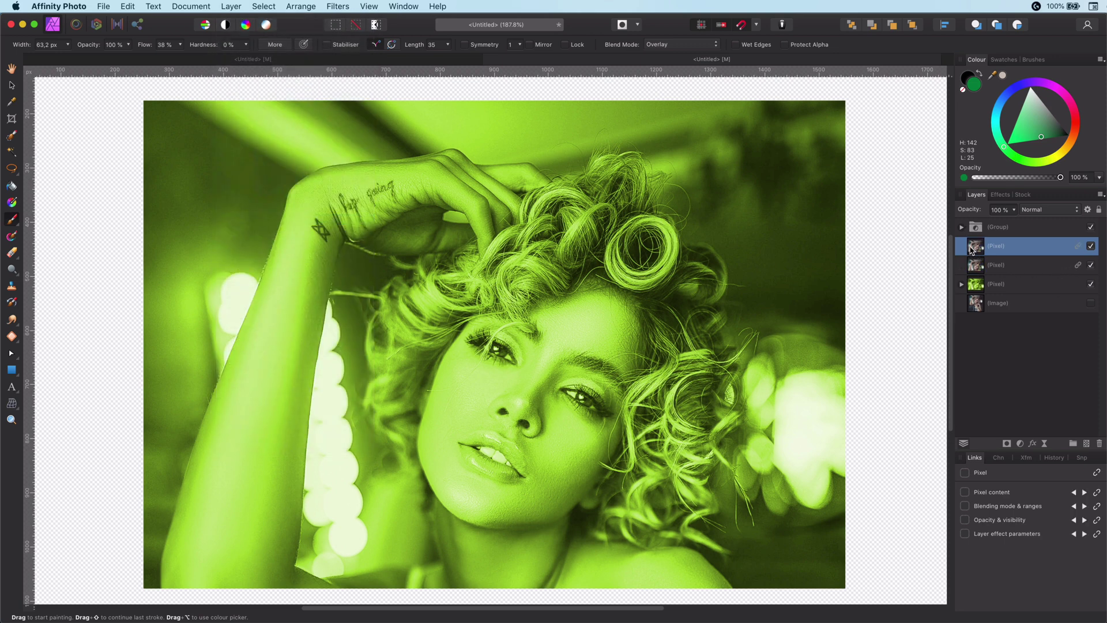
Use one linked Pixel copy as the group's mask and move the other into the group.
{"action": "left_click_drag", "start_coordinate": [975, 247], "coordinate": [976, 228]}
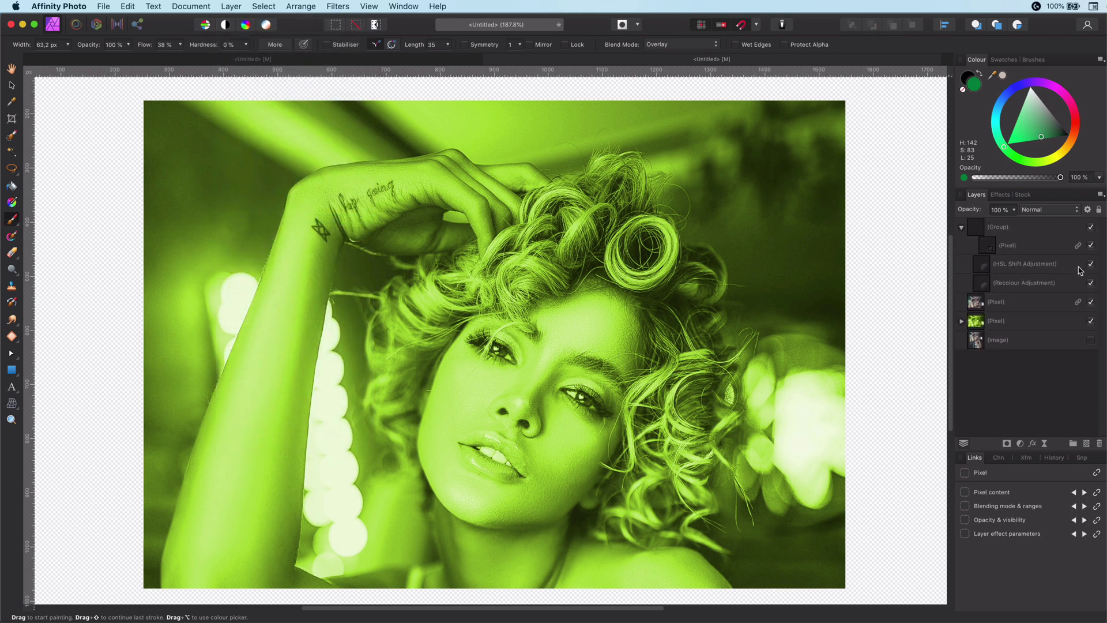
{"action": "left_click", "coordinate": [961, 227]}
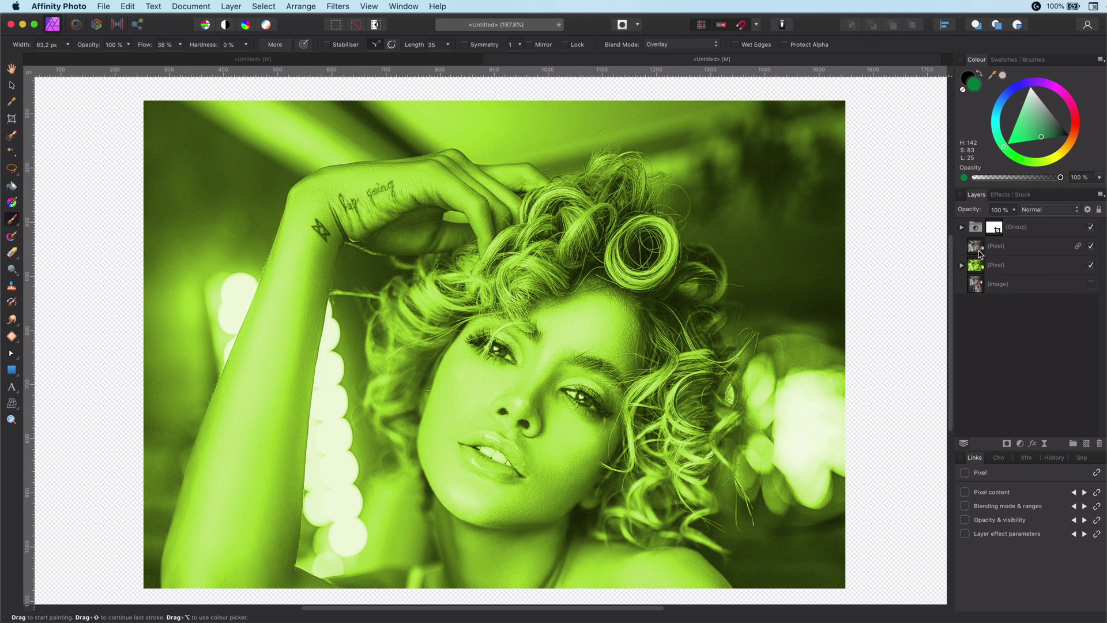
{"action": "left_click", "coordinate": [979, 252]}
{"action": "left_click_drag", "start_coordinate": [978, 234], "coordinate": [978, 232]}
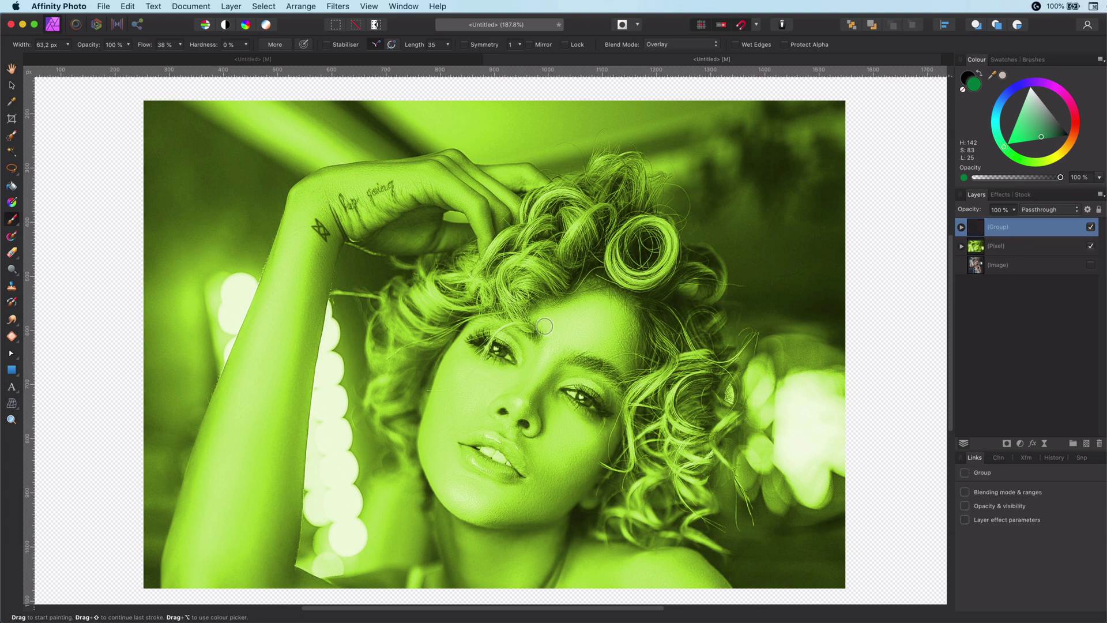
Shrink the group into the top-right corner and the Pixel photo toward the lower left.
{"action": "key", "text": "super+minus"}
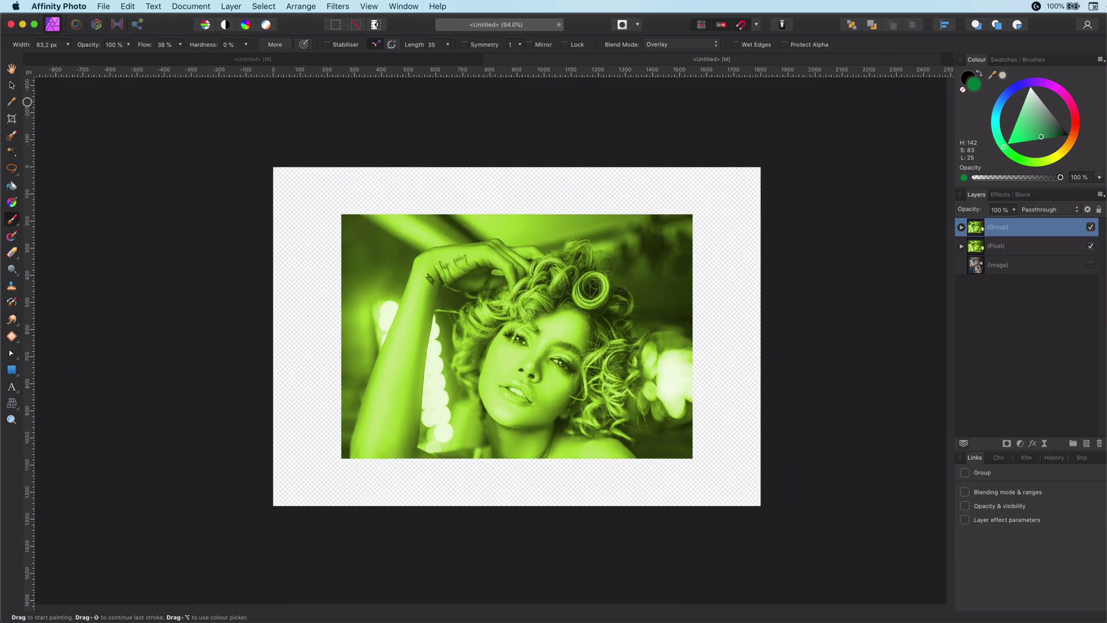
{"action": "left_click", "coordinate": [13, 85]}
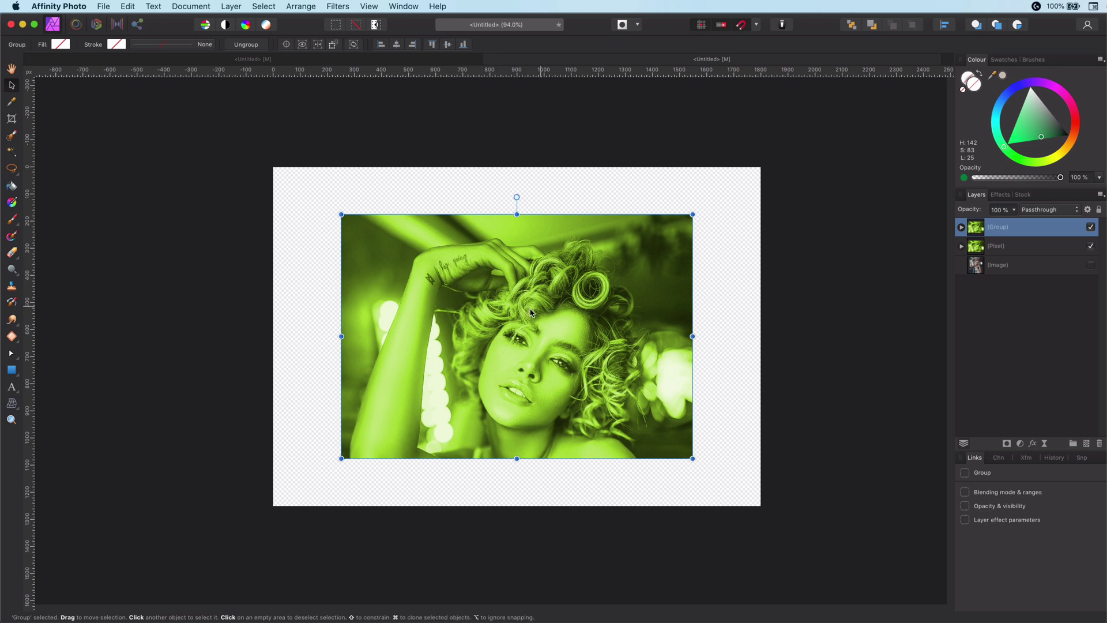
{"action": "left_click_drag", "start_coordinate": [530, 310], "coordinate": [597, 267]}
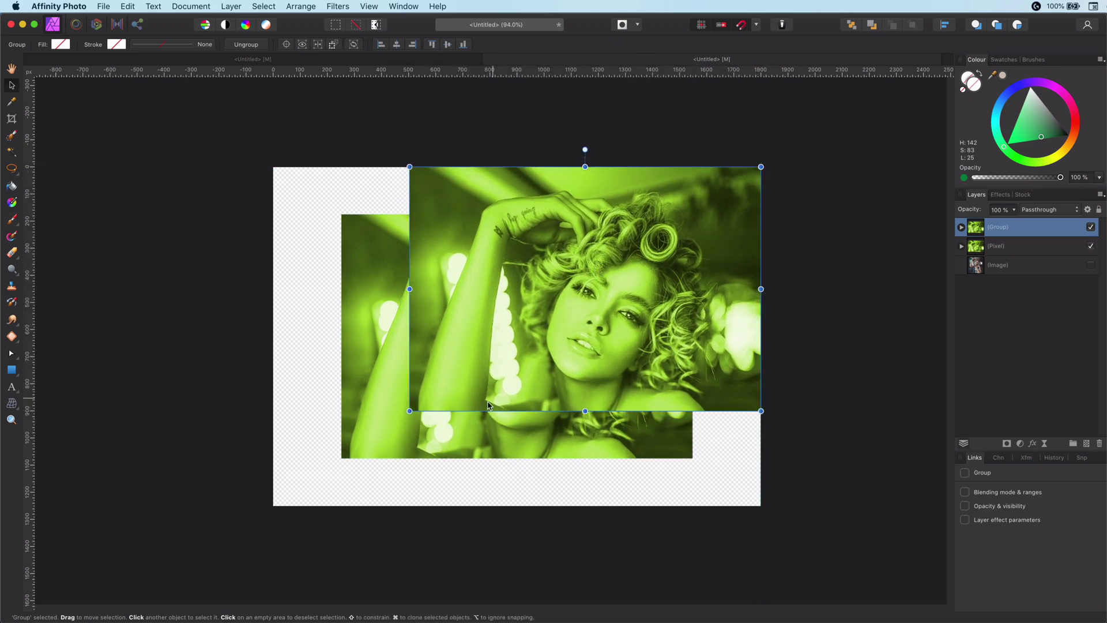
{"action": "left_click_drag", "start_coordinate": [410, 411], "coordinate": [580, 341]}
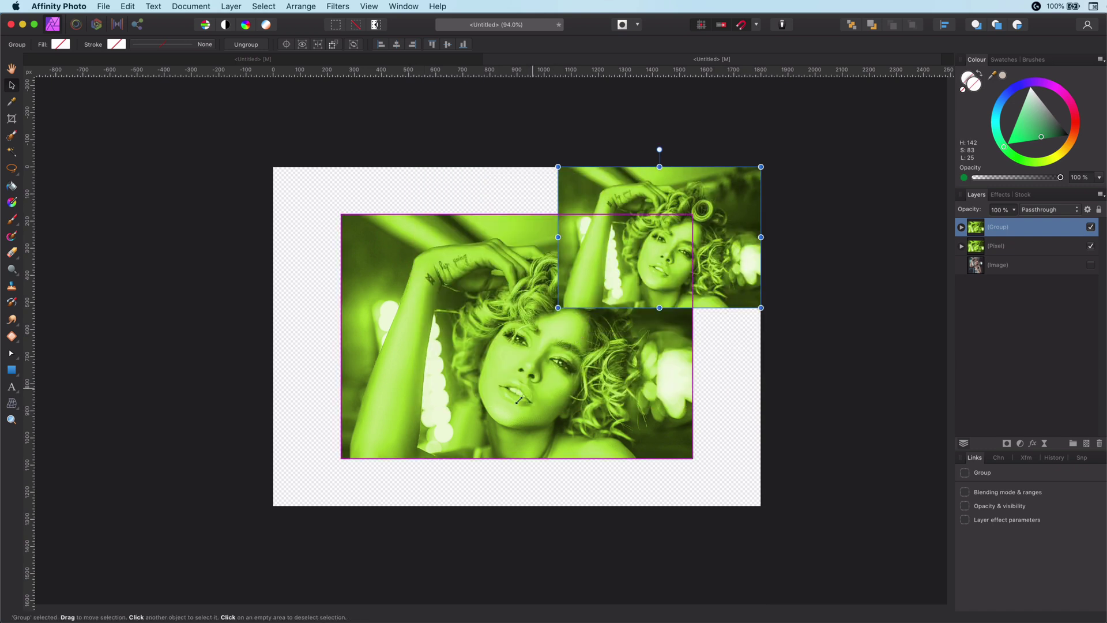
{"action": "left_click", "coordinate": [680, 332]}
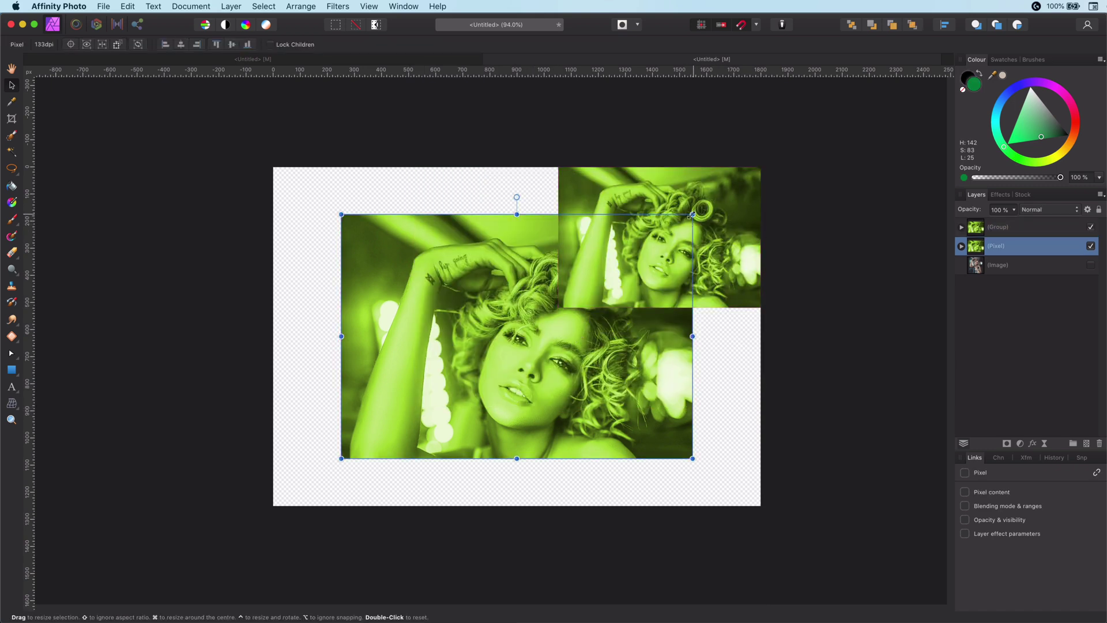
{"action": "left_click_drag", "start_coordinate": [692, 215], "coordinate": [600, 278]}
{"action": "left_click_drag", "start_coordinate": [534, 377], "coordinate": [494, 406]}
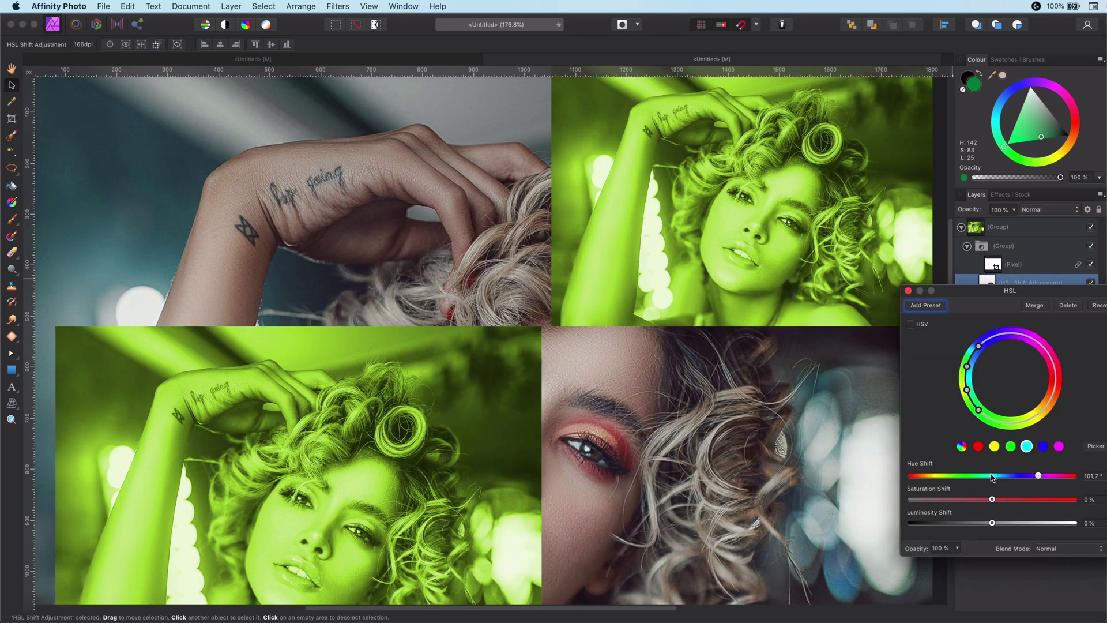
Push the top-right photo's HSL hue to a stronger green, toggling layer visibility to compare.
{"action": "left_click_drag", "start_coordinate": [1037, 479], "coordinate": [997, 483]}
{"action": "left_click", "coordinate": [908, 291]}
{"action": "left_click", "coordinate": [1091, 264]}
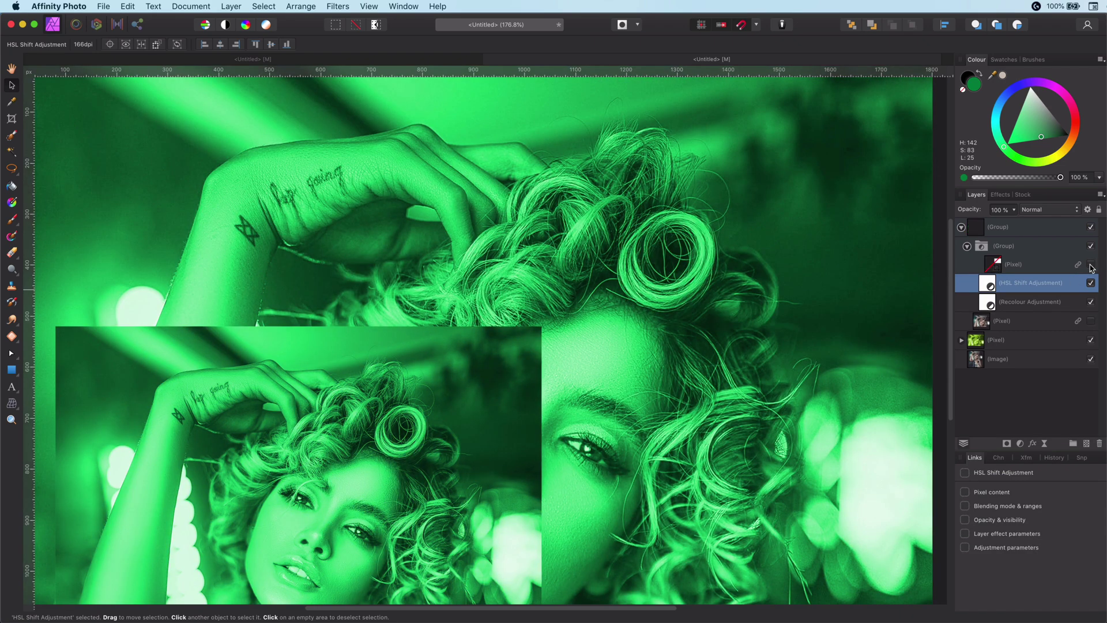
{"action": "left_click", "coordinate": [1091, 264]}
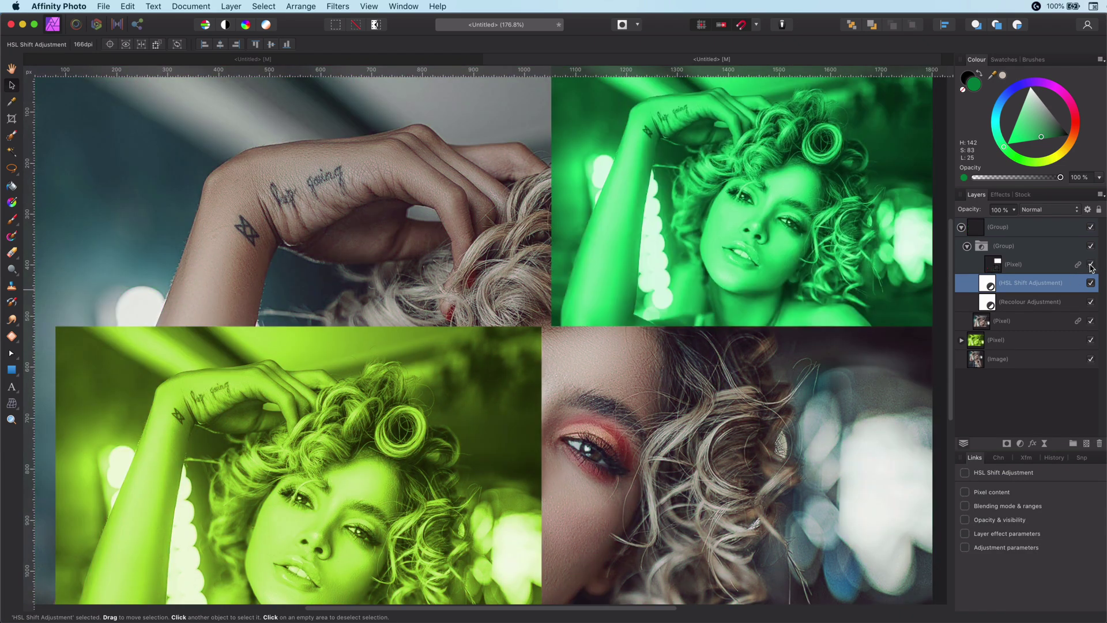
{"action": "left_click", "coordinate": [985, 321]}
{"action": "left_click", "coordinate": [1091, 321]}
{"action": "left_click", "coordinate": [1092, 321]}
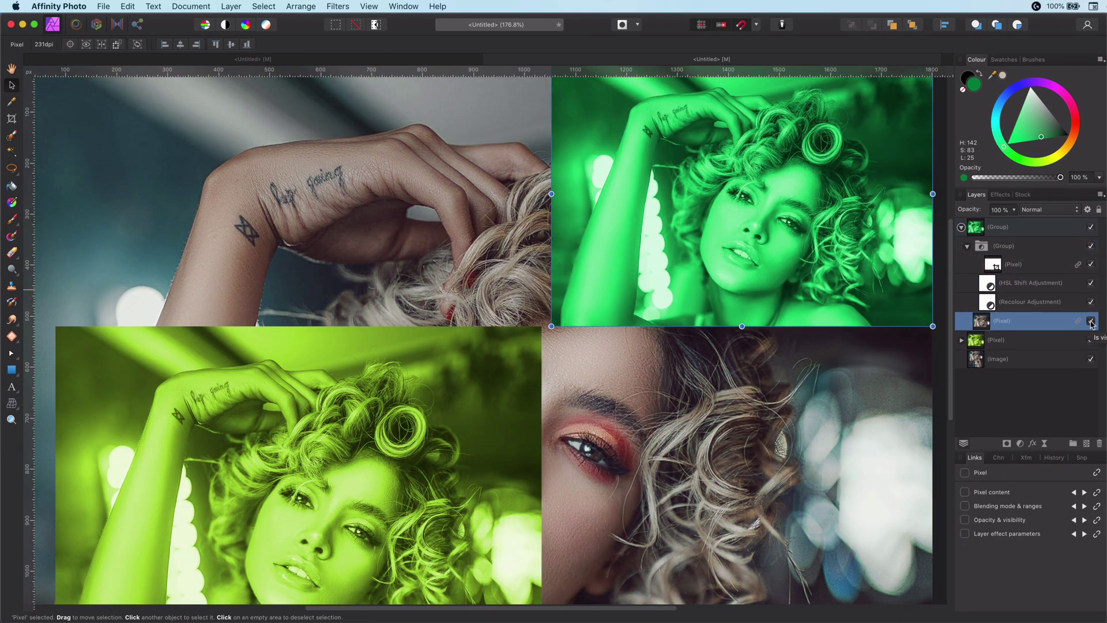
Hide the top collage group and the Pixel layer, then select the original Image layer.
{"action": "left_click", "coordinate": [1091, 227]}
{"action": "left_click", "coordinate": [1091, 339]}
{"action": "left_click", "coordinate": [1009, 358]}
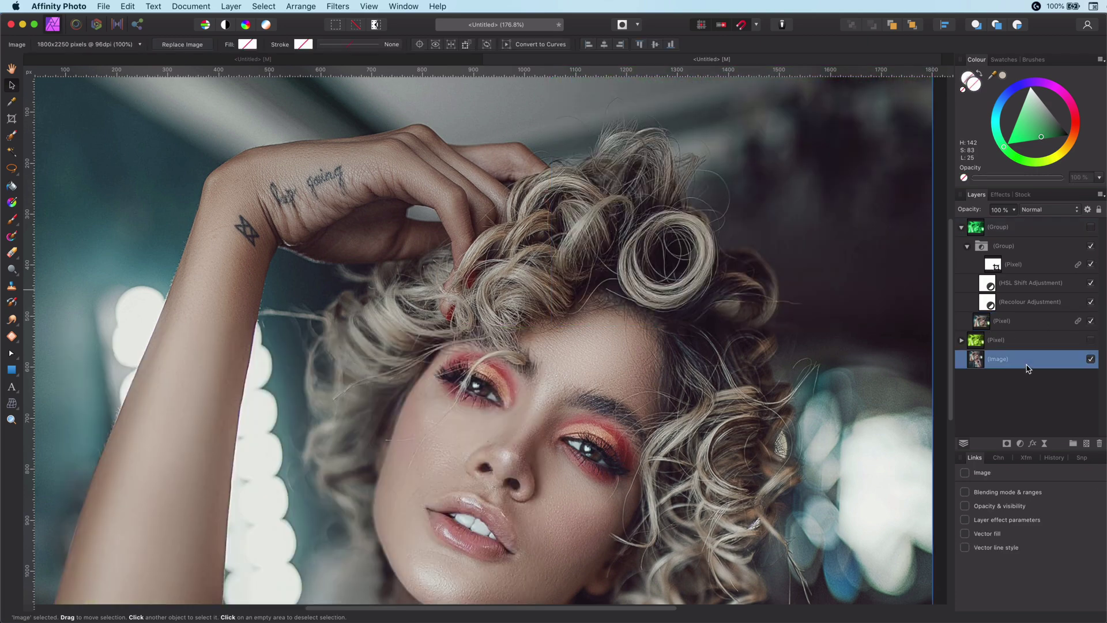
{"action": "scroll", "coordinate": [488, 338], "scroll_direction": "down", "scroll_amount": 3}
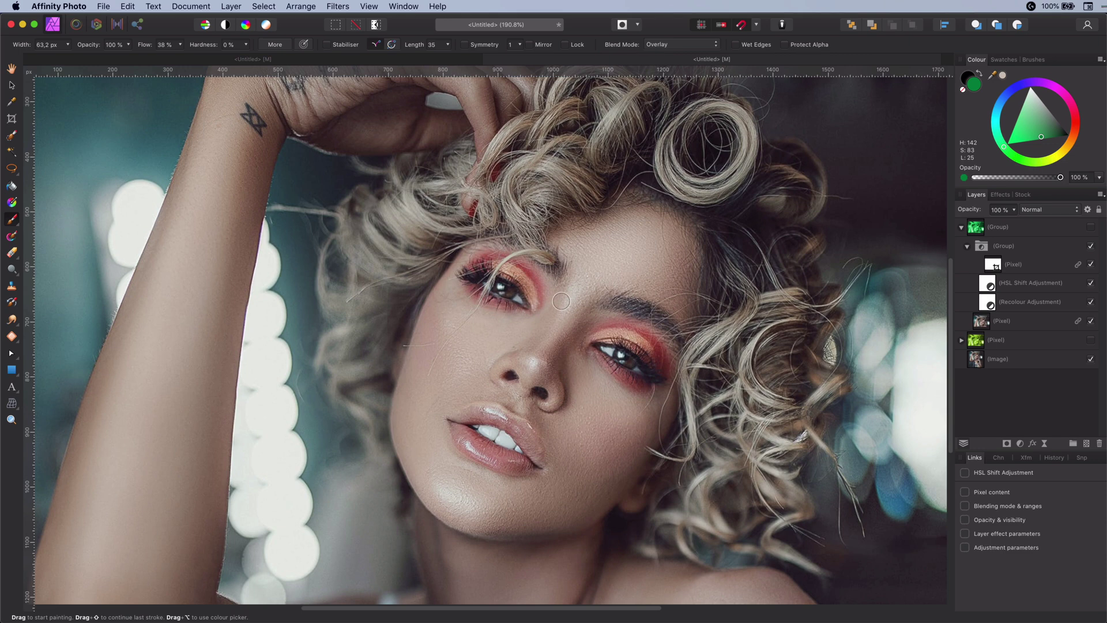
Move HSL Shift and Recolour out of the Pixel layer and group them.
{"action": "left_click", "coordinate": [962, 340]}
{"action": "left_click", "coordinate": [975, 359]}
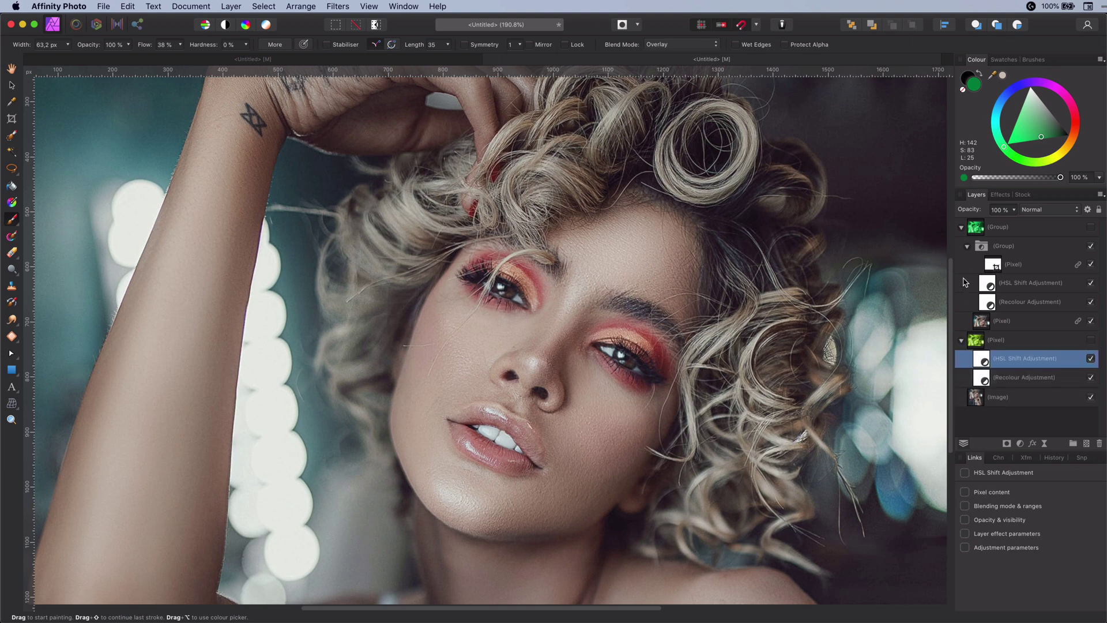
{"action": "left_click", "coordinate": [961, 227]}
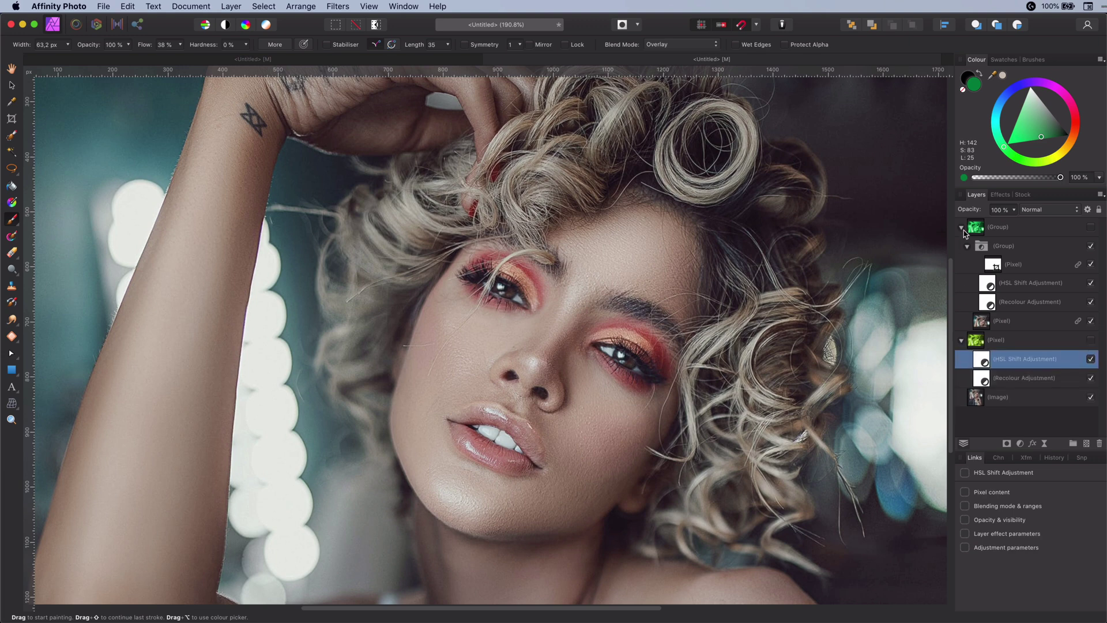
{"action": "left_click", "coordinate": [1091, 247]}
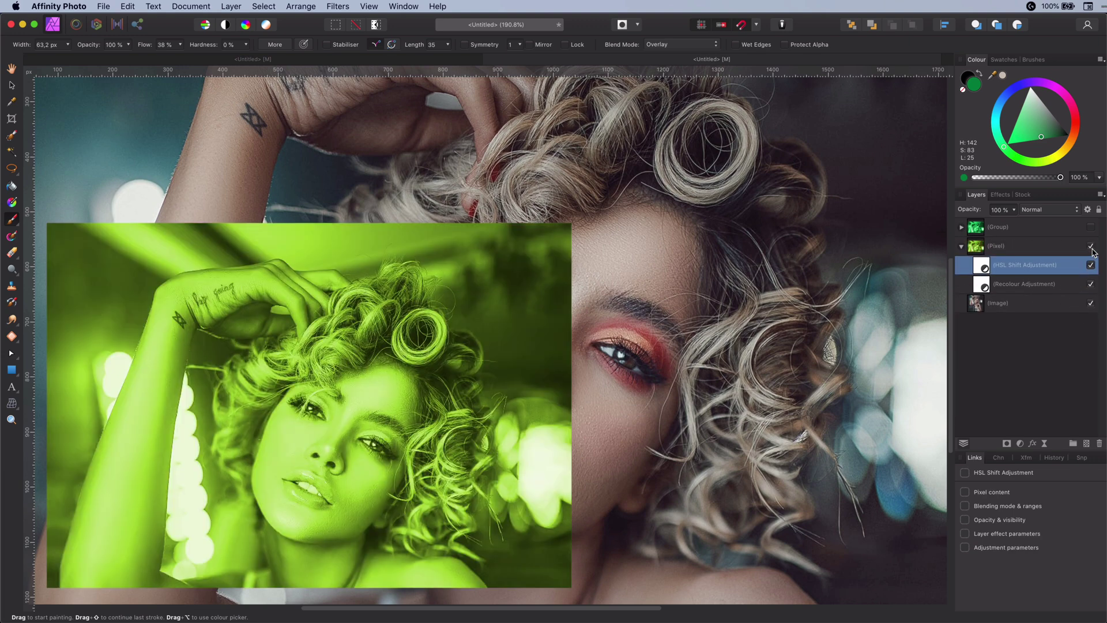
{"action": "left_click", "coordinate": [985, 286], "text": "shift"}
{"action": "left_click_drag", "start_coordinate": [985, 286], "coordinate": [985, 238]}
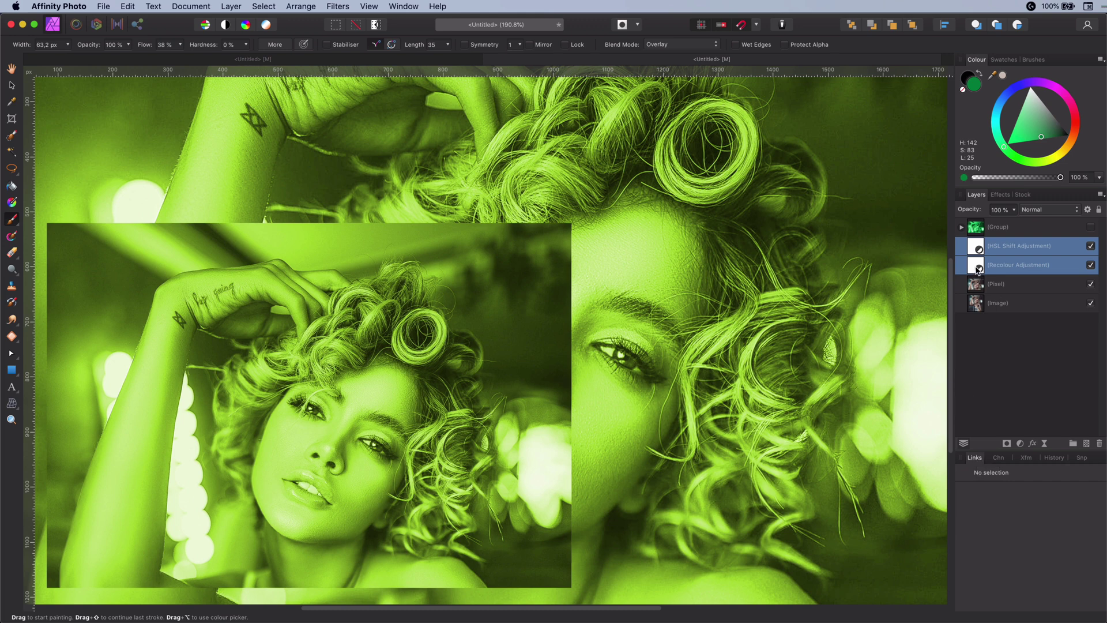
{"action": "key", "text": "super+g"}
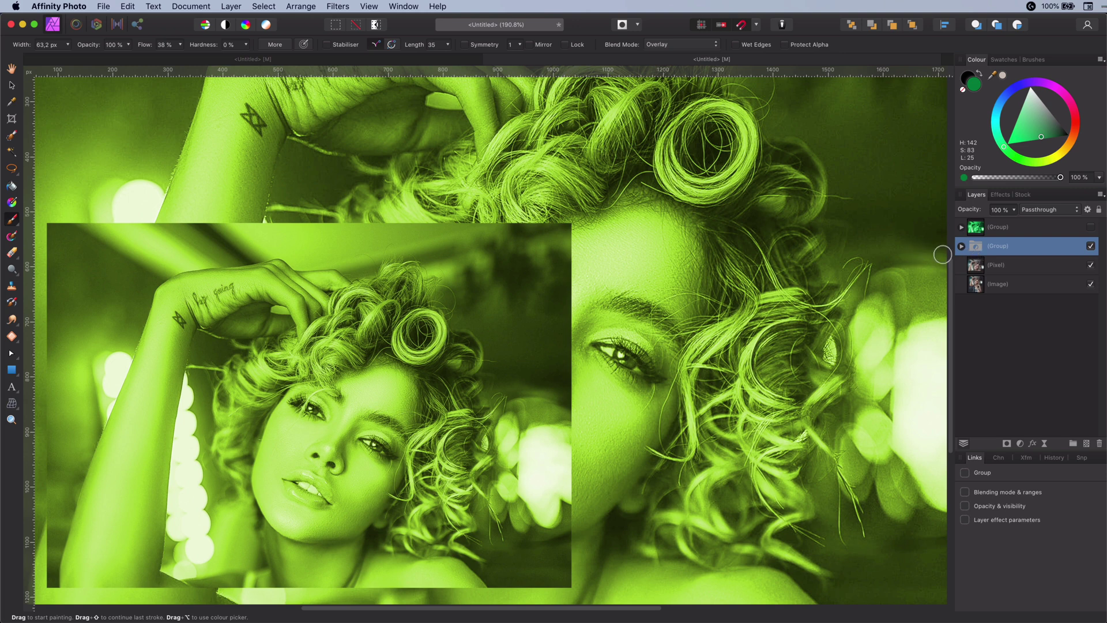
Put the lower-left Pixel photo inside the new adjustment group.
{"action": "left_click", "coordinate": [962, 246]}
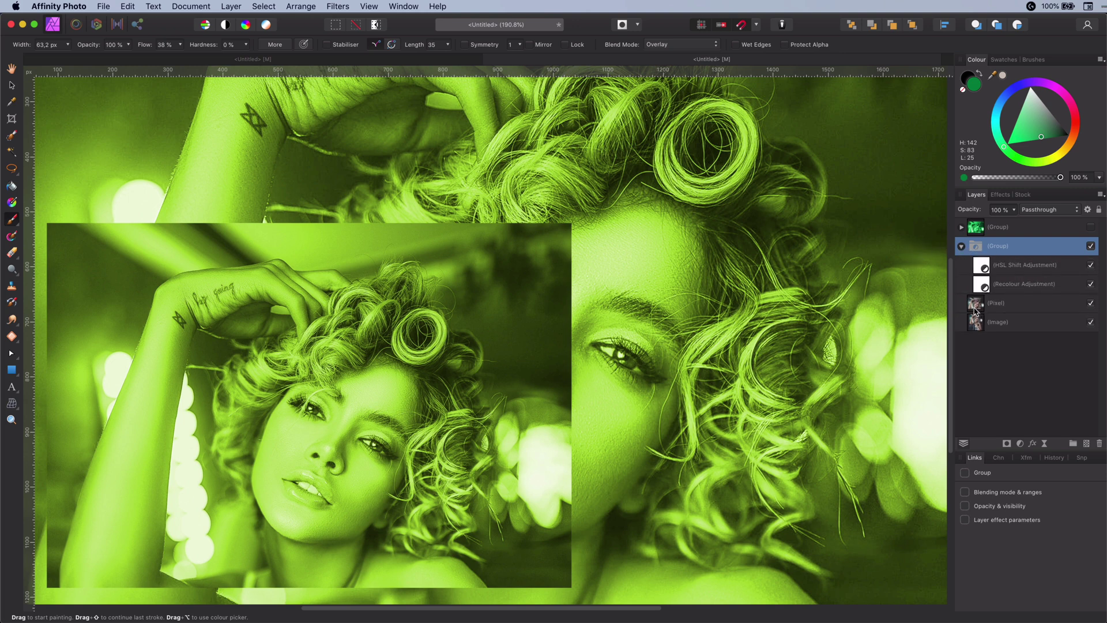
{"action": "left_click", "coordinate": [978, 310]}
{"action": "left_click_drag", "start_coordinate": [973, 308], "coordinate": [990, 300]}
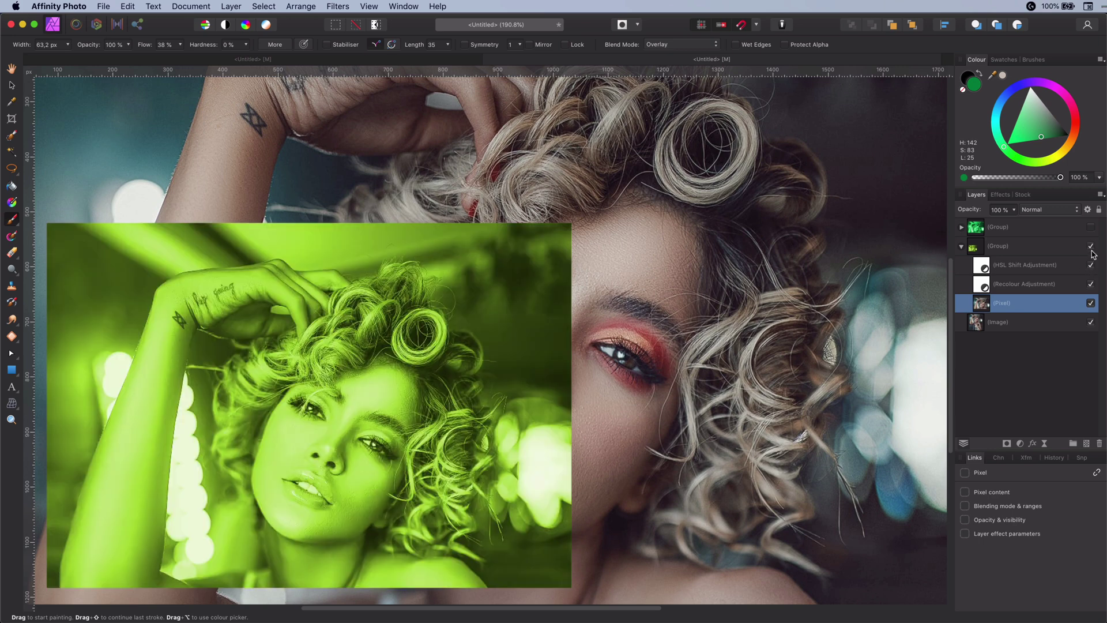
Make the new HSL Shift and Recolour group visible to tint the lower-left photo green.
{"action": "left_click", "coordinate": [1091, 245]}
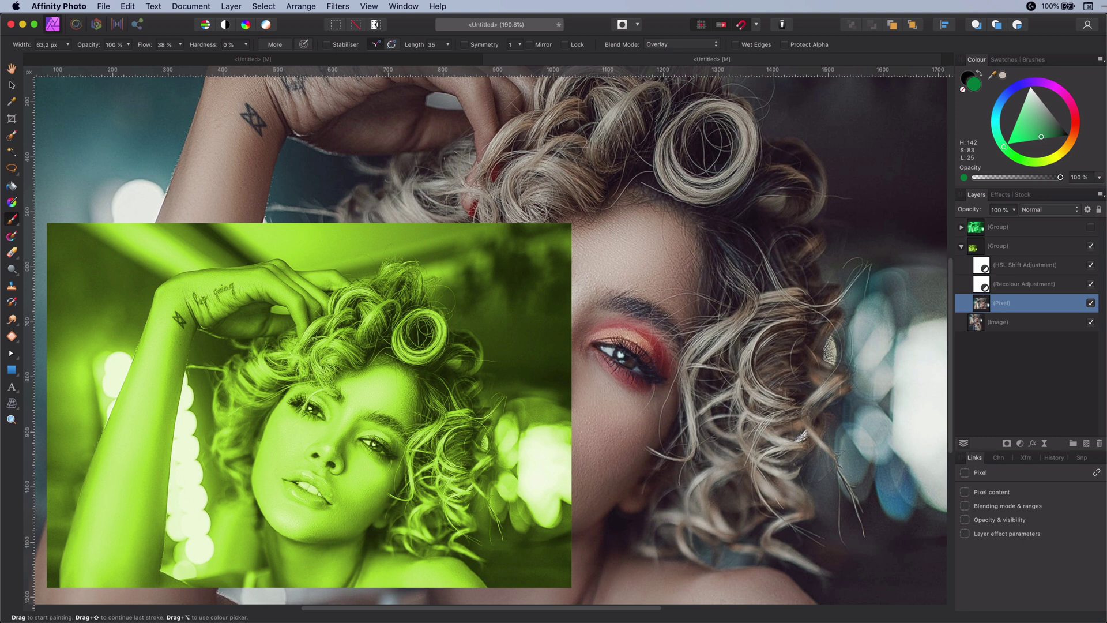